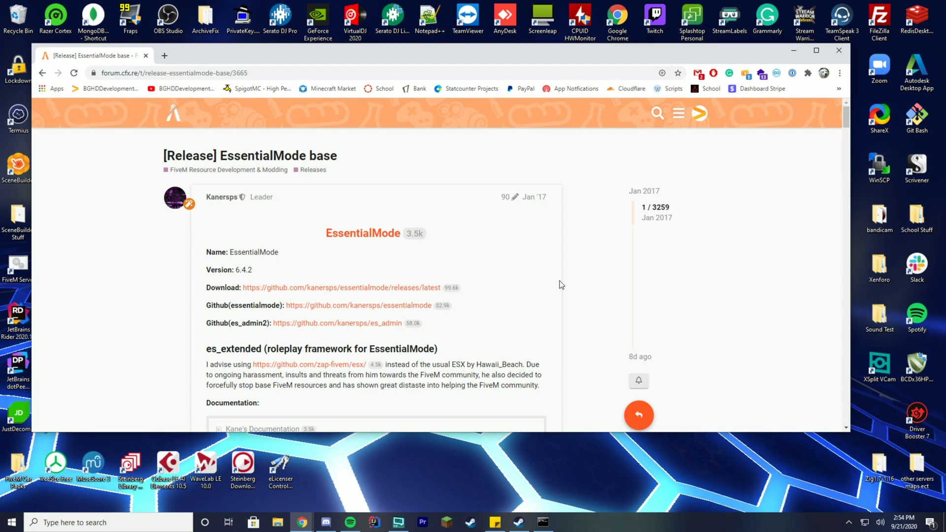
- Scroll the EssentialMode base release thread down to its download and documentation links
scroll(514, 249, down, 1)
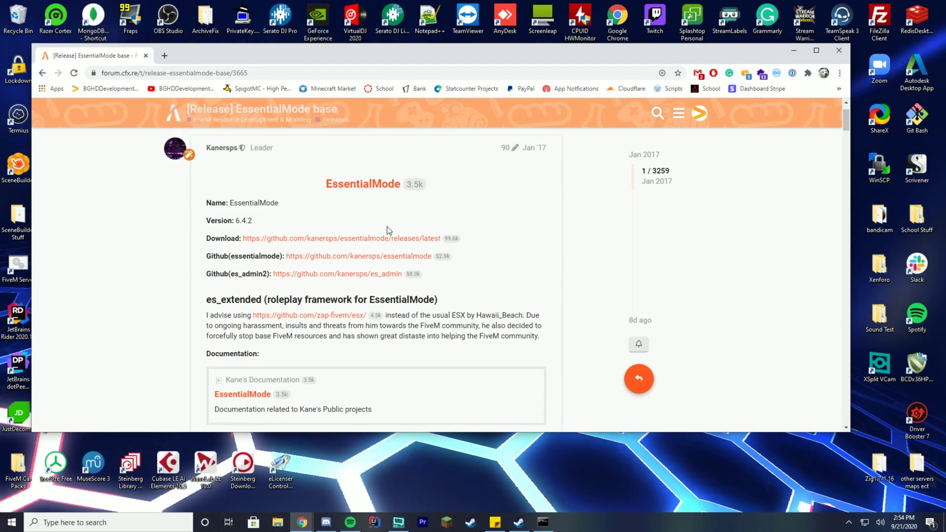
- Open the GitHub release in a new tab and download the EssentialMode 6.4.2 source code zip
right_click(242, 238)
click(315, 246)
click(208, 56)
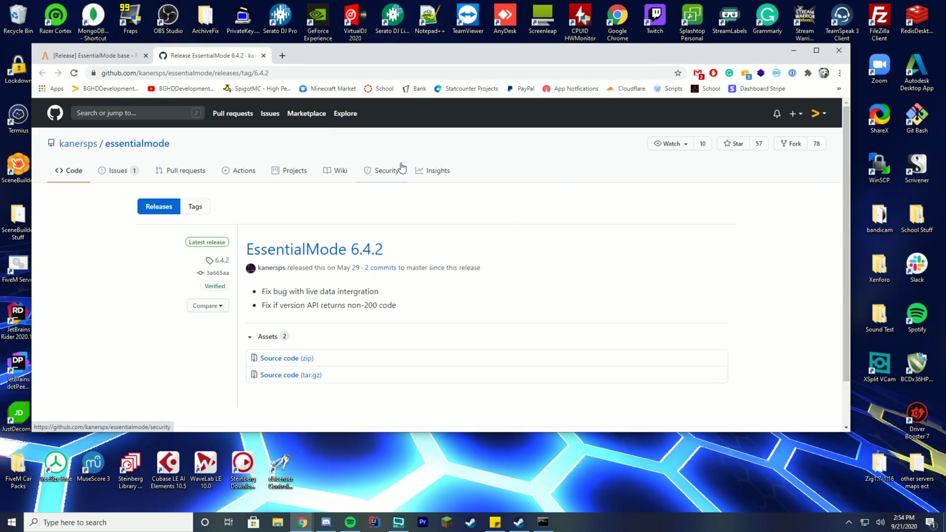
click(294, 363)
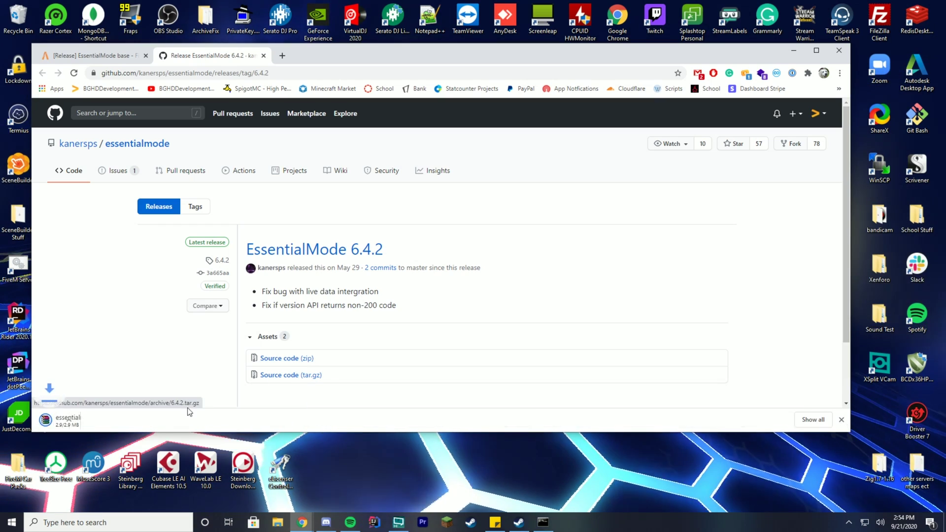
- Open the downloaded zip in WinRAR, move it aside, and return to the forum post
click(101, 425)
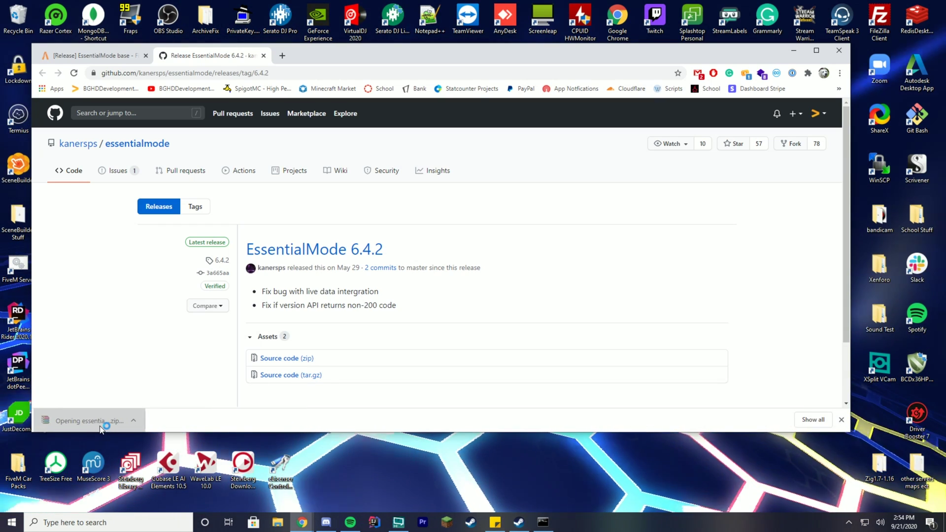
drag(182, 153, 581, 209)
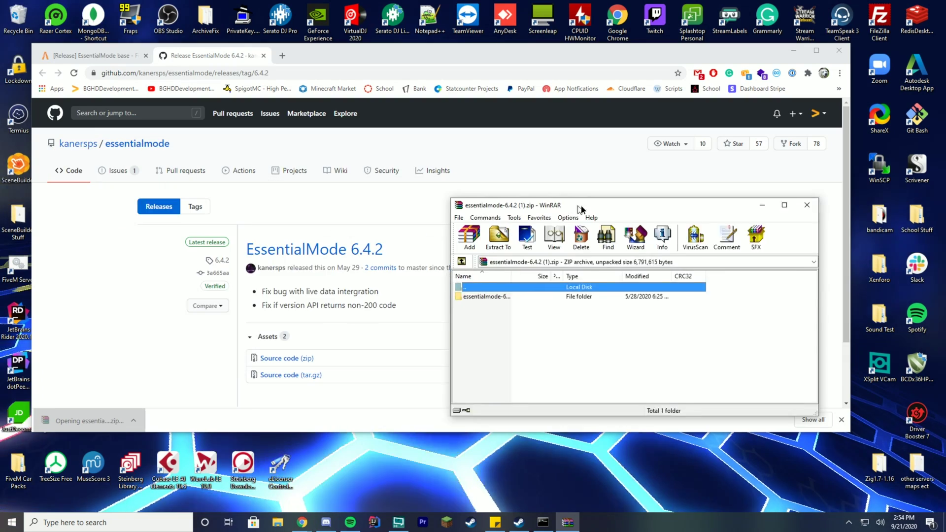
click(109, 58)
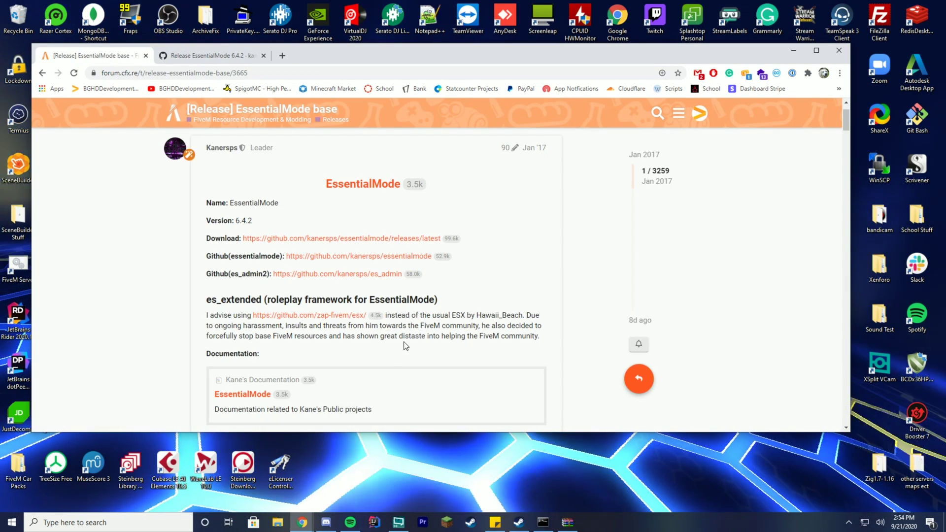
right_click(264, 393)
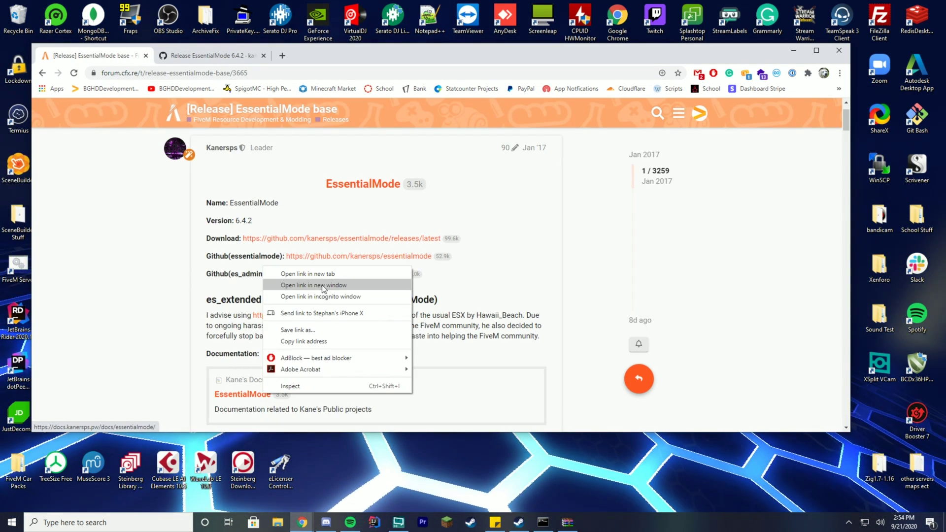
- Open the EssentialMode documentation in a new tab and read through its overview
click(308, 274)
click(325, 57)
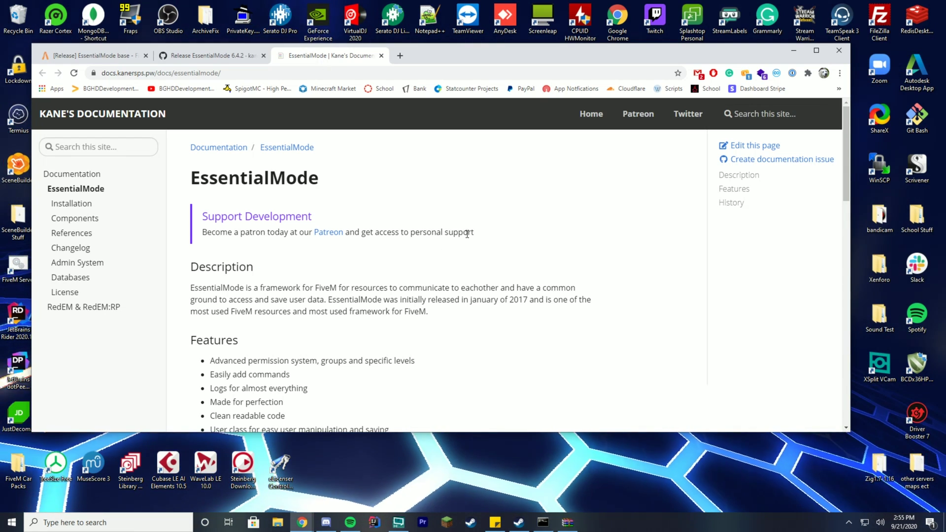
drag(416, 235, 517, 234)
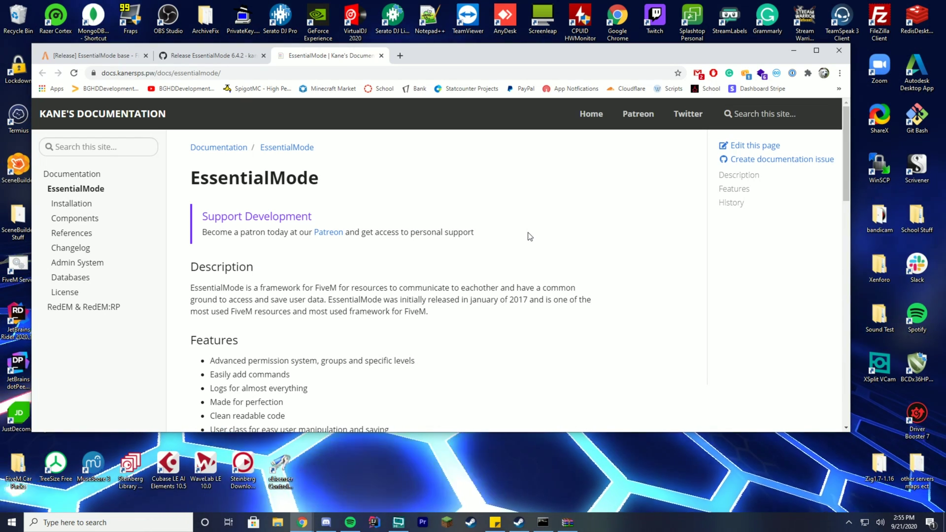
scroll(626, 231, down, 2)
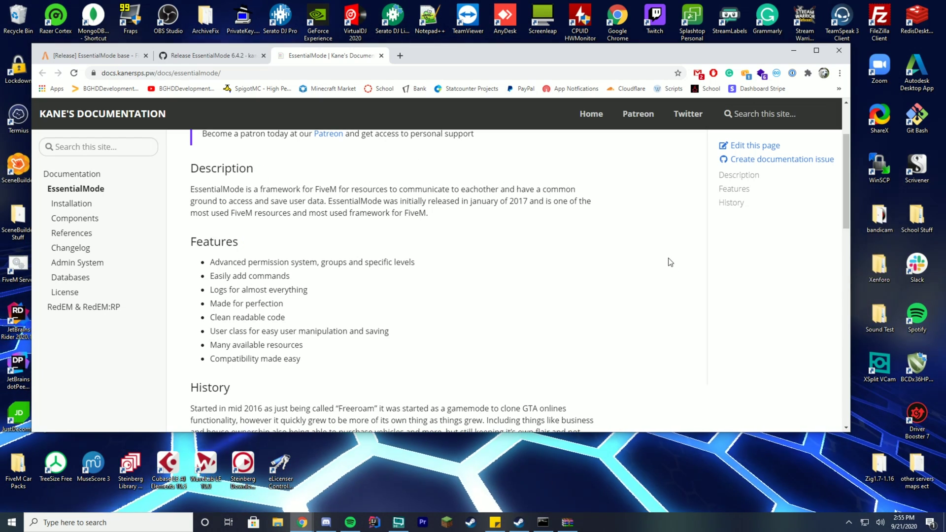
scroll(671, 262, down, 1)
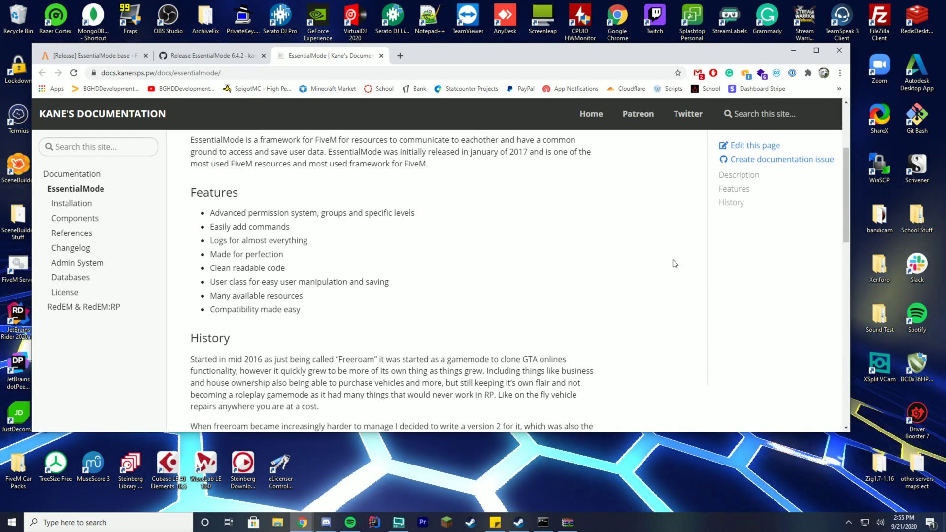
scroll(660, 259, down, 5)
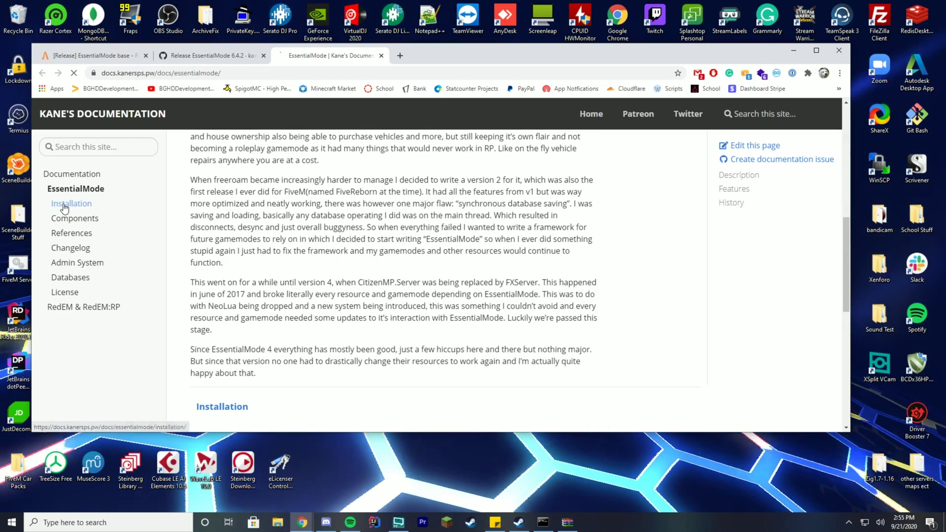
- Read the EssentialMode Installation page, then go back to the forum thread
click(64, 207)
scroll(639, 308, down, 2)
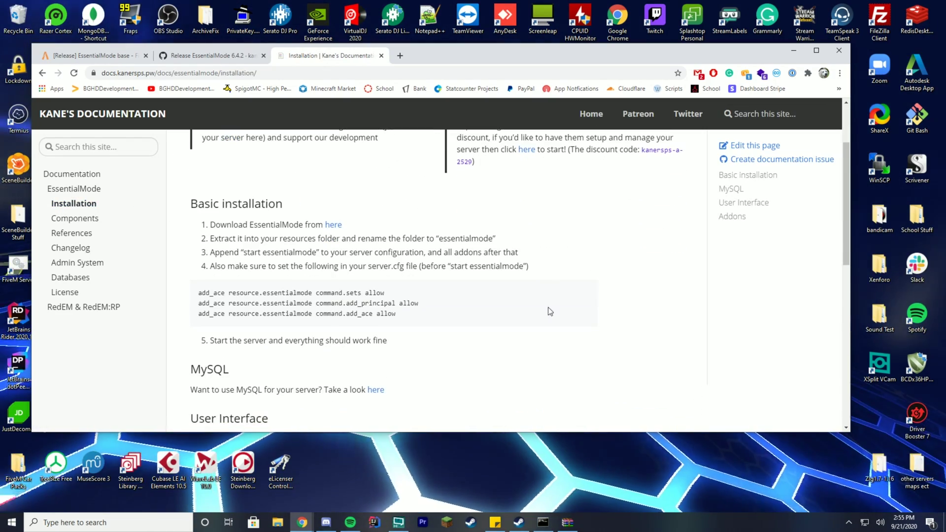
scroll(550, 312, down, 3)
scroll(694, 298, up, 2)
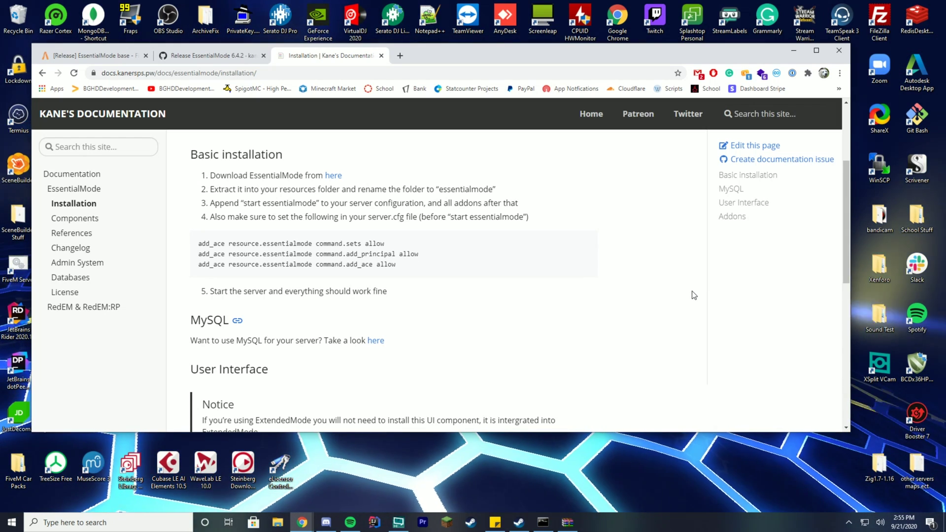
scroll(653, 199, down, 5)
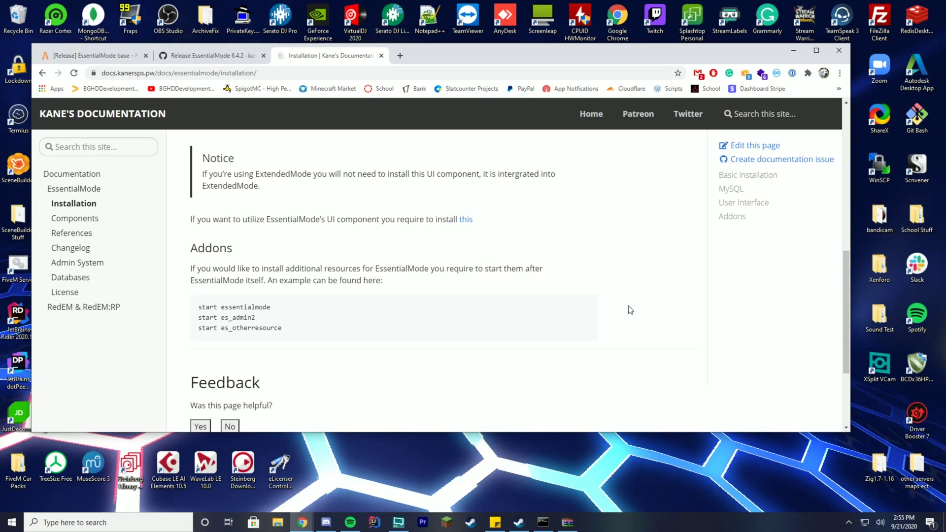
click(96, 55)
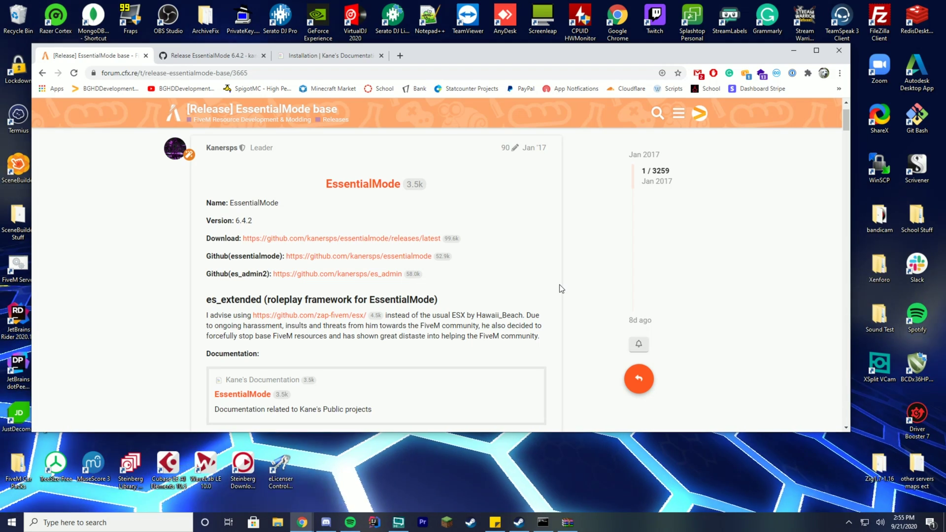
- Close the Installation docs tab and enter the essentialmode-6.4.2 folder in WinRAR
click(330, 56)
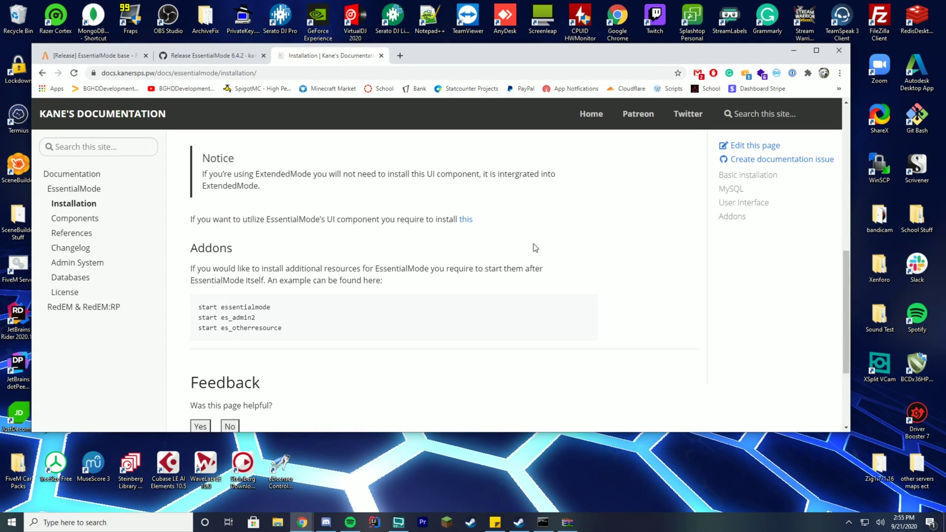
scroll(500, 292, up, 3)
click(381, 56)
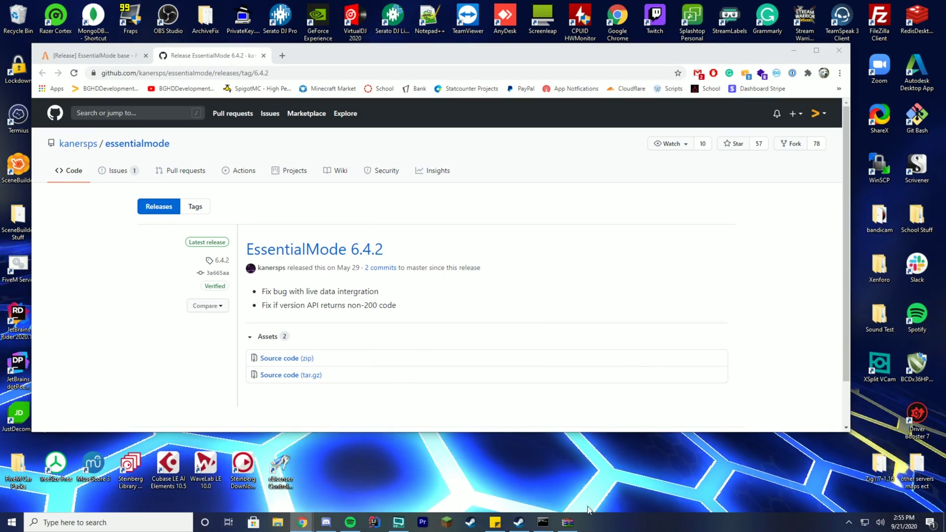
drag(567, 201, 306, 133)
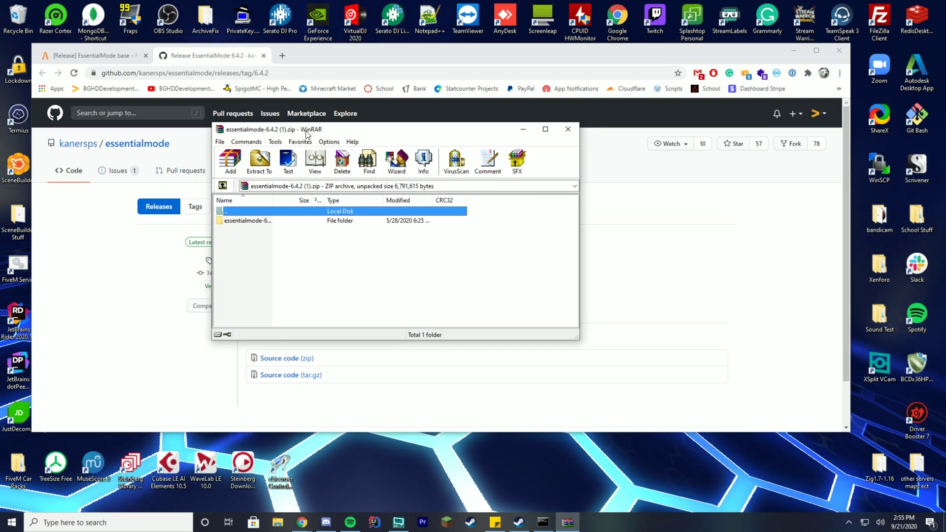
double_click(245, 221)
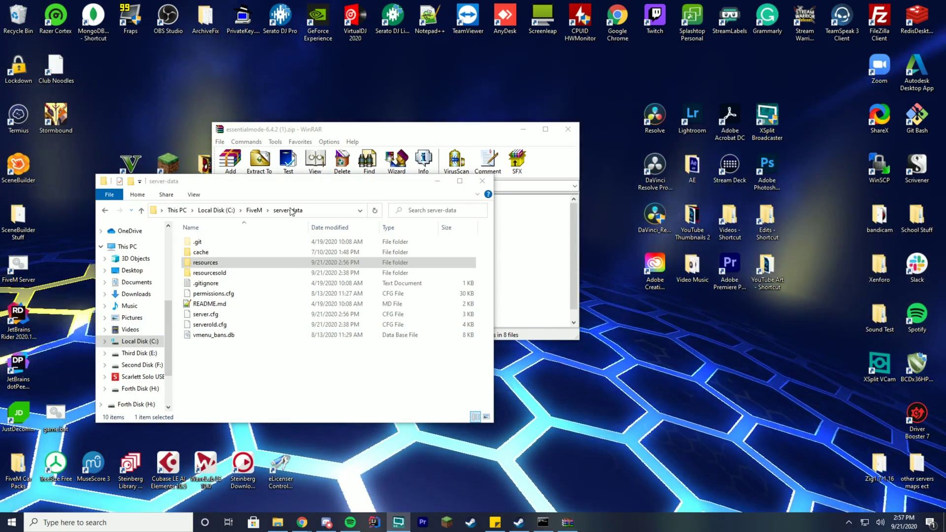
- Create an 'essentialmode' folder inside the server's resources folder and open it
click(212, 264)
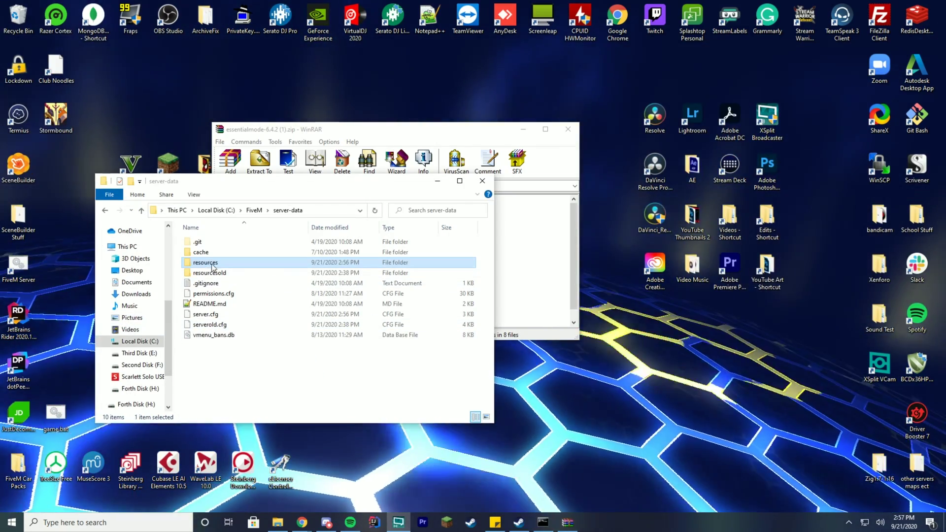
double_click(213, 267)
right_click(246, 334)
mouse_move(240, 316)
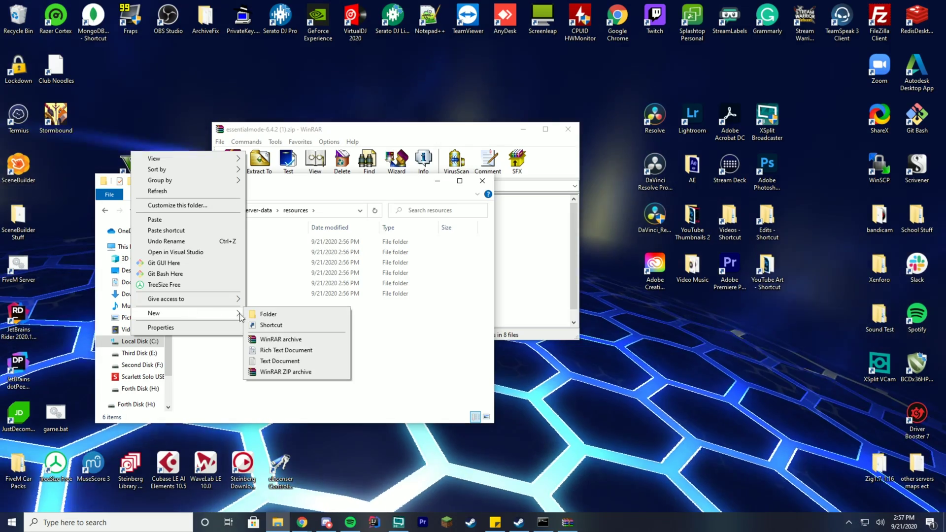
click(268, 314)
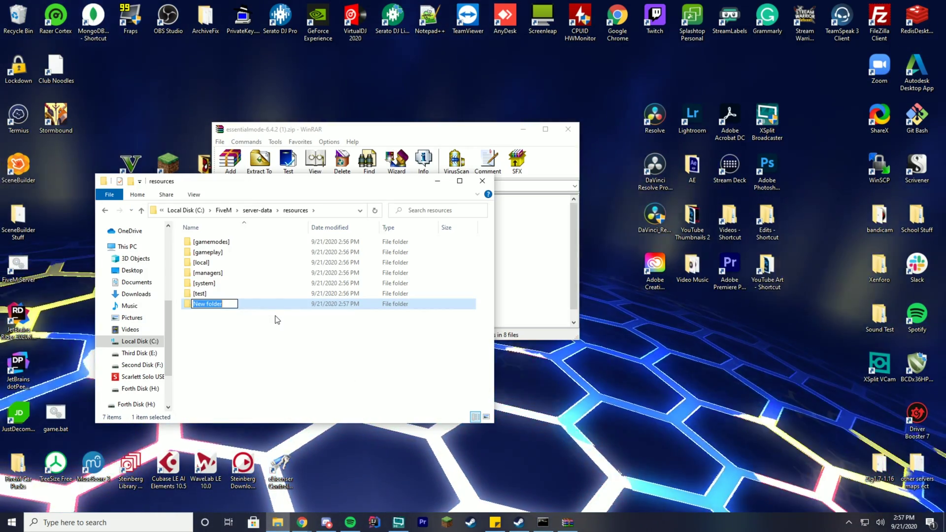
text(e)
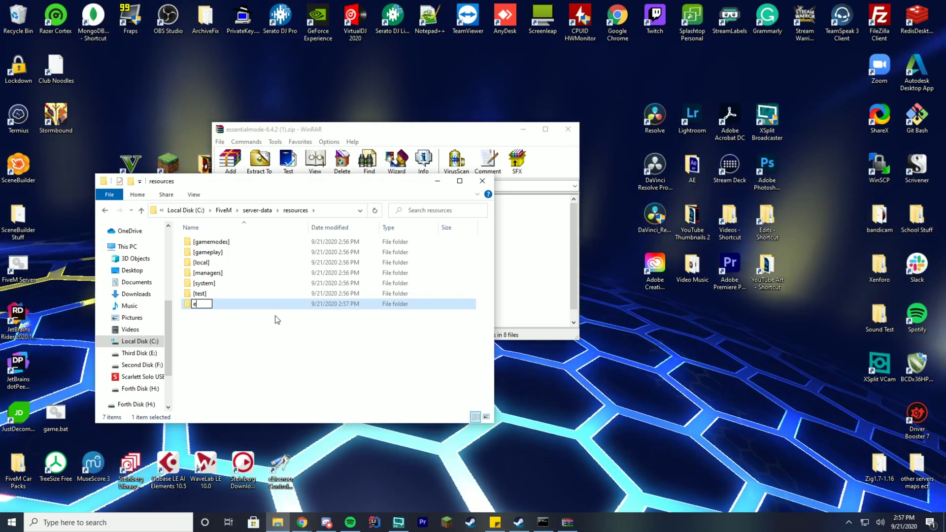
text(ssentia)
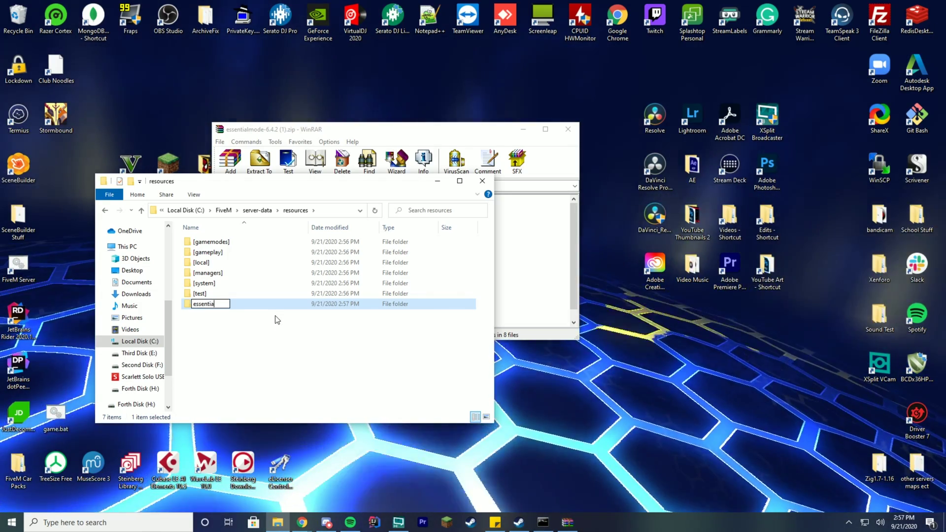
text(lmode)
key(Return)
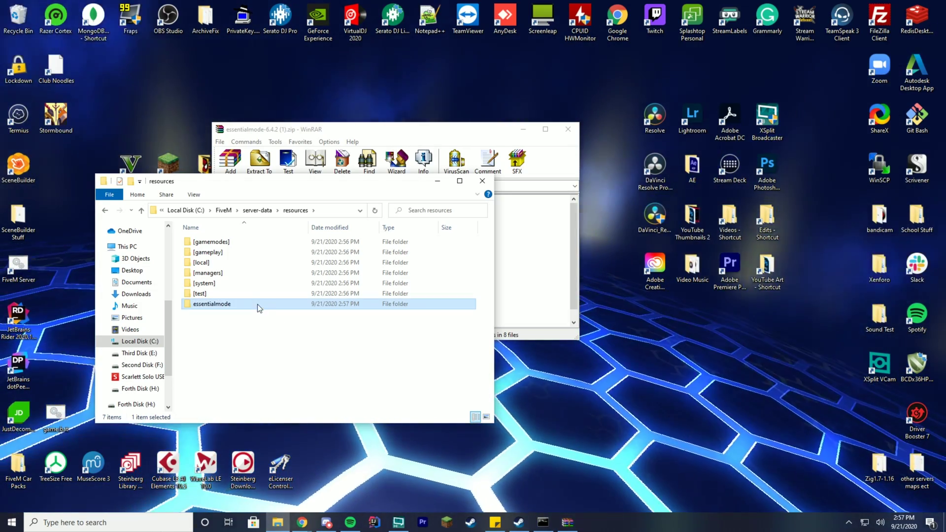
double_click(257, 304)
- Copy all essentialmode-6.4.2 archive files into the essentialmode folder and close WinRAR
click(249, 222)
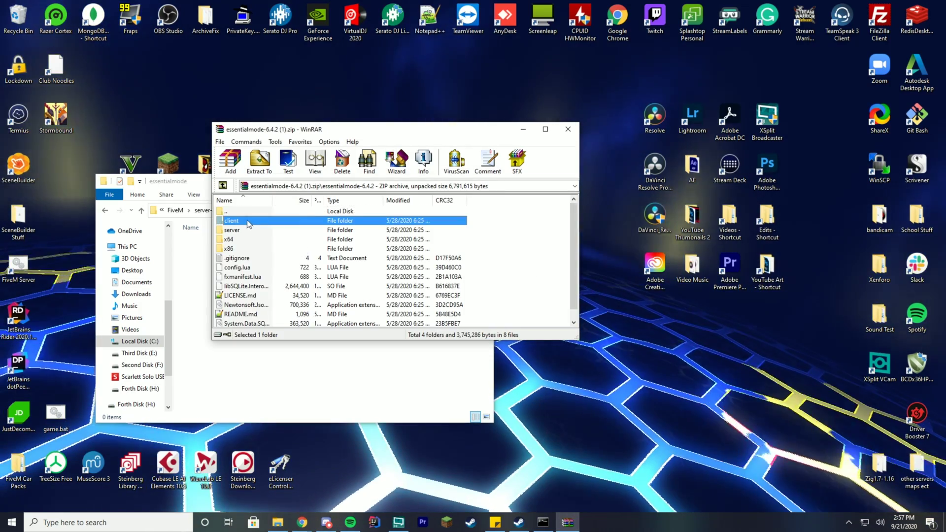
key(ctrl+a)
drag(351, 136, 599, 139)
drag(493, 266, 276, 297)
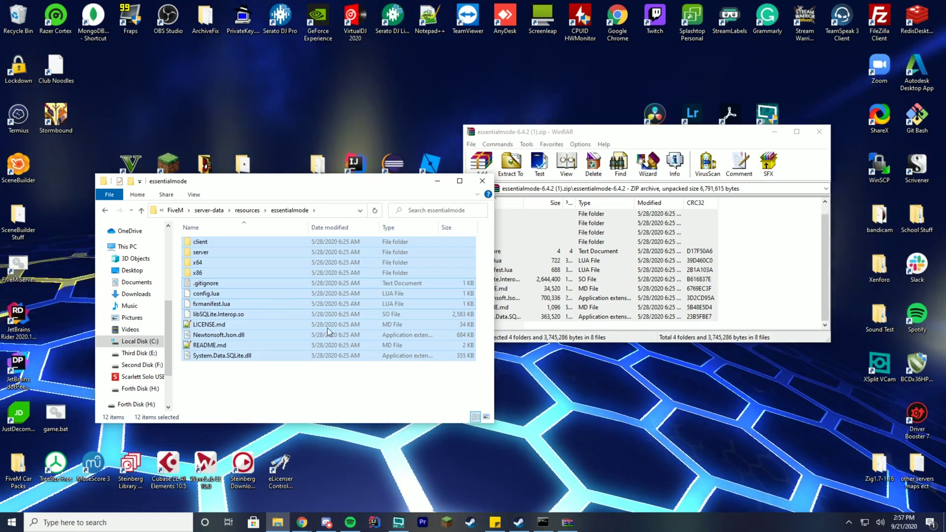
click(302, 522)
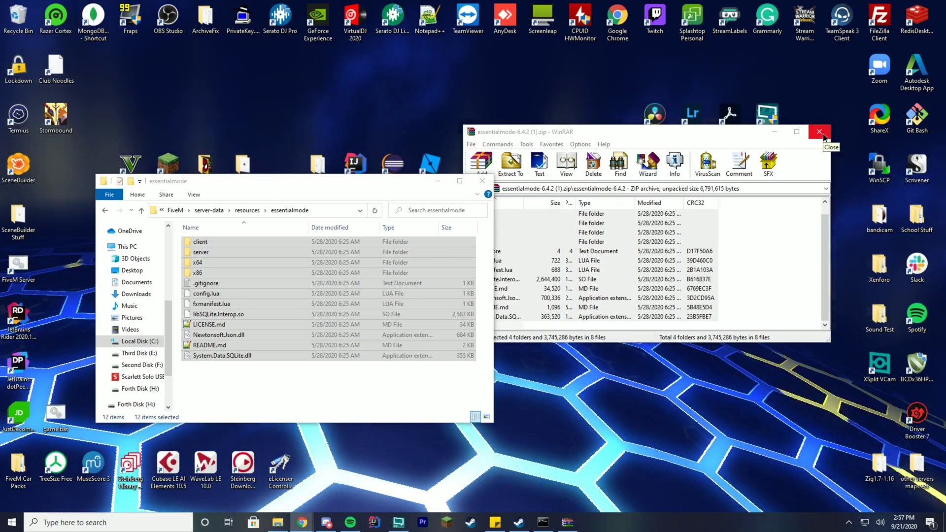
click(820, 132)
drag(275, 181, 476, 142)
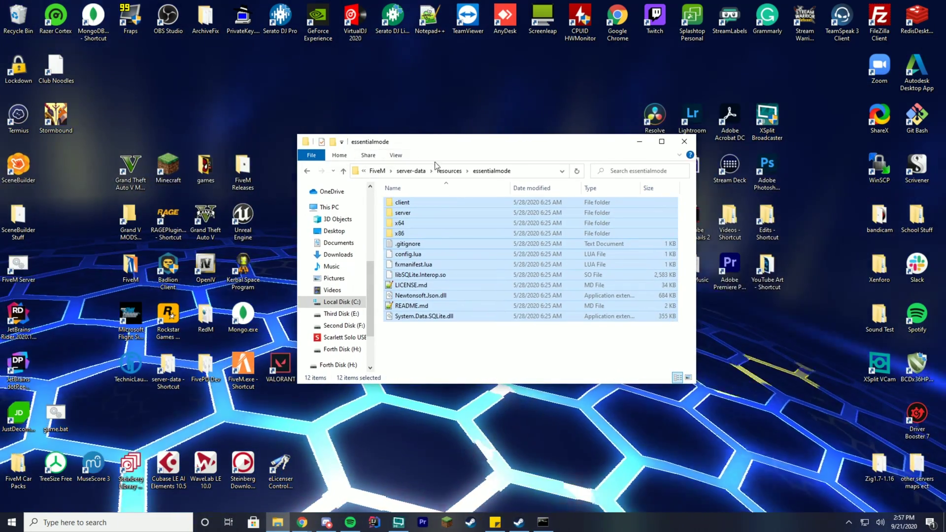
- Go back up to server-data and open server.cfg in Notepad++
click(446, 170)
right_click(409, 264)
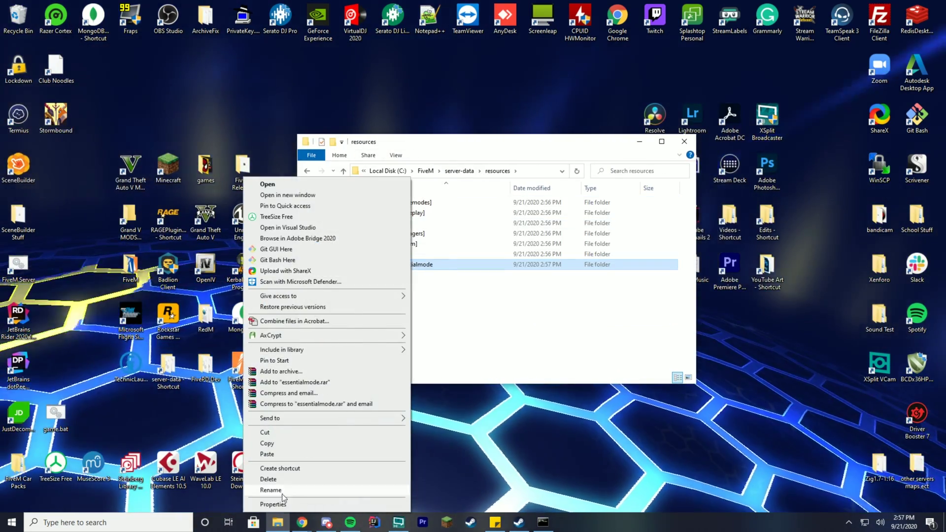
click(270, 490)
key(Return)
click(459, 171)
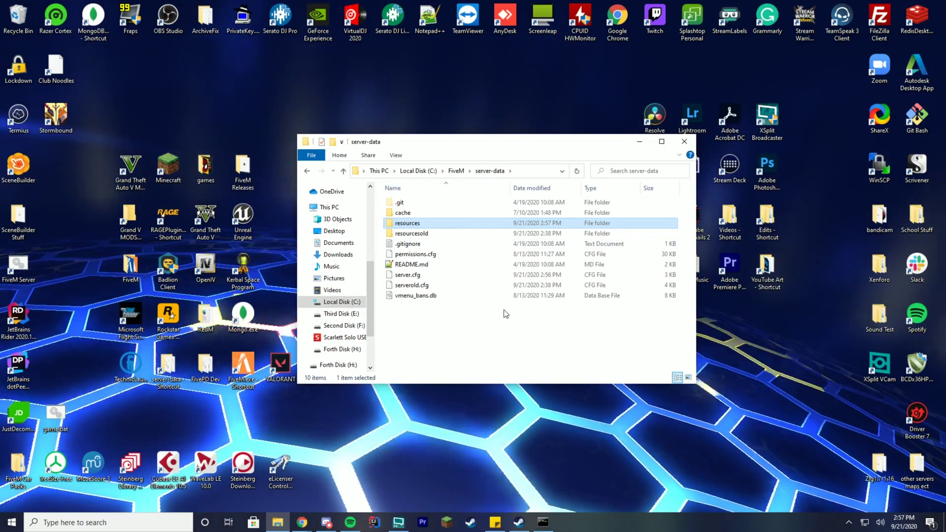
right_click(406, 276)
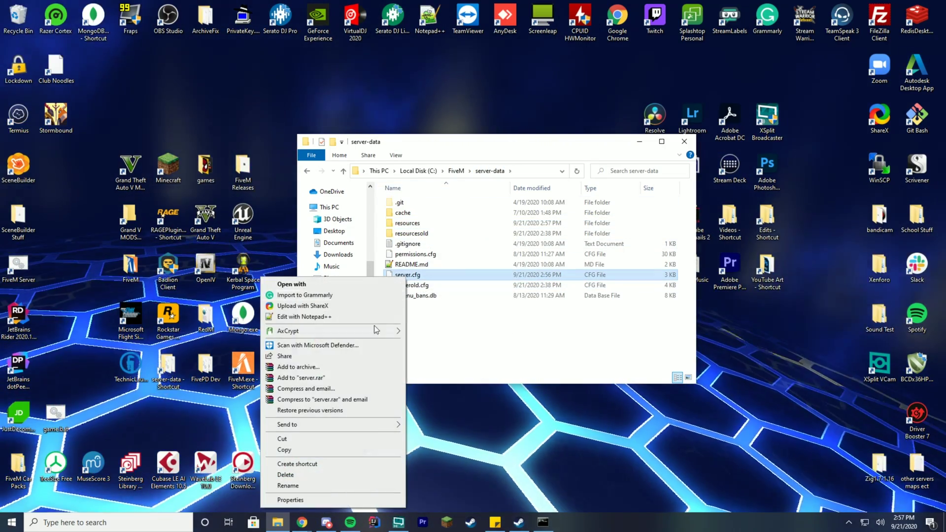
click(298, 316)
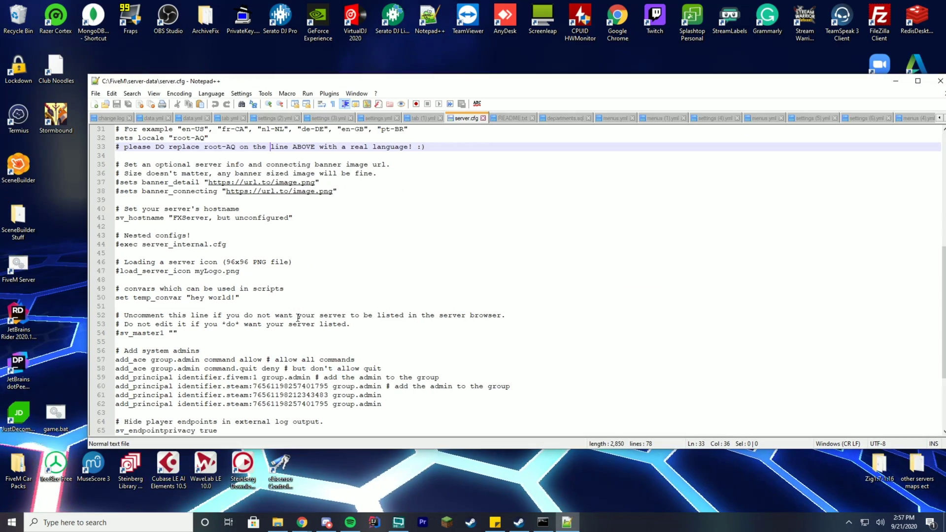
- Add 'ensure essentialmode' on line 14 of server.cfg and save
scroll(327, 280, up, 10)
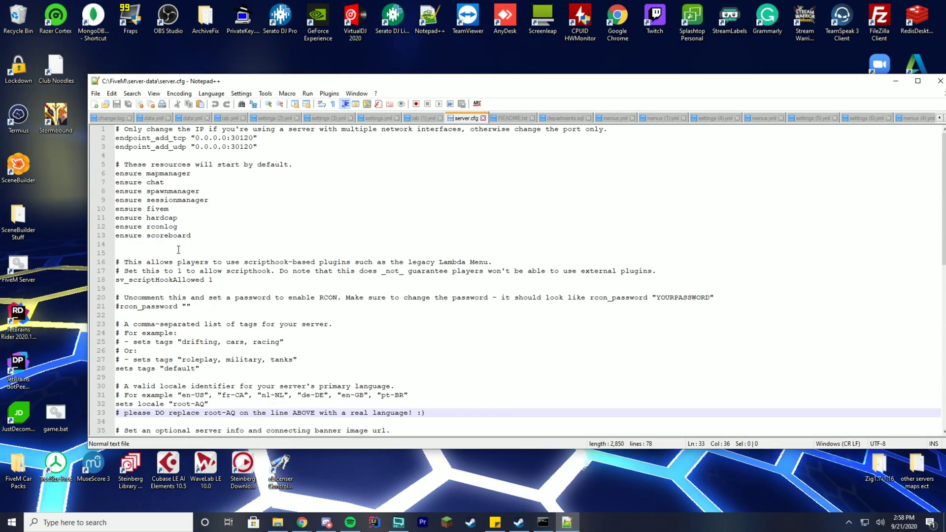
click(178, 245)
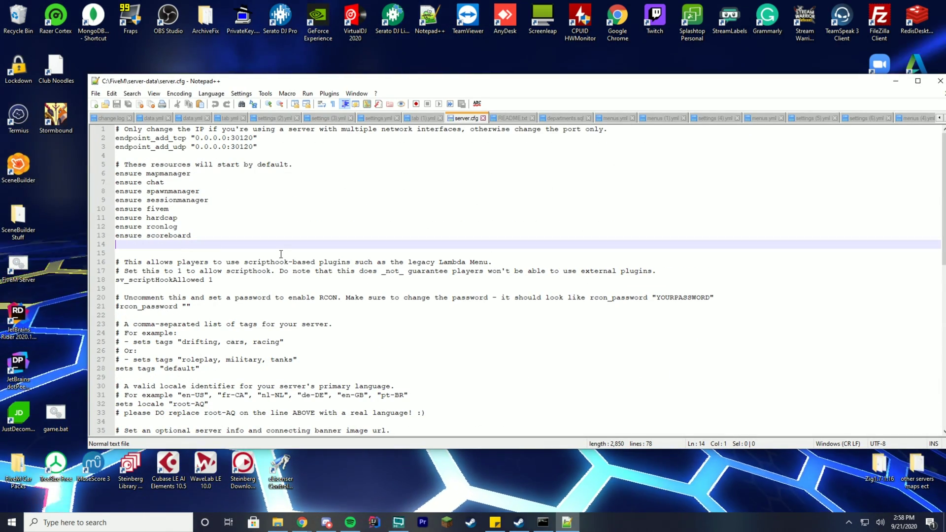
text(ensure essentialmode)
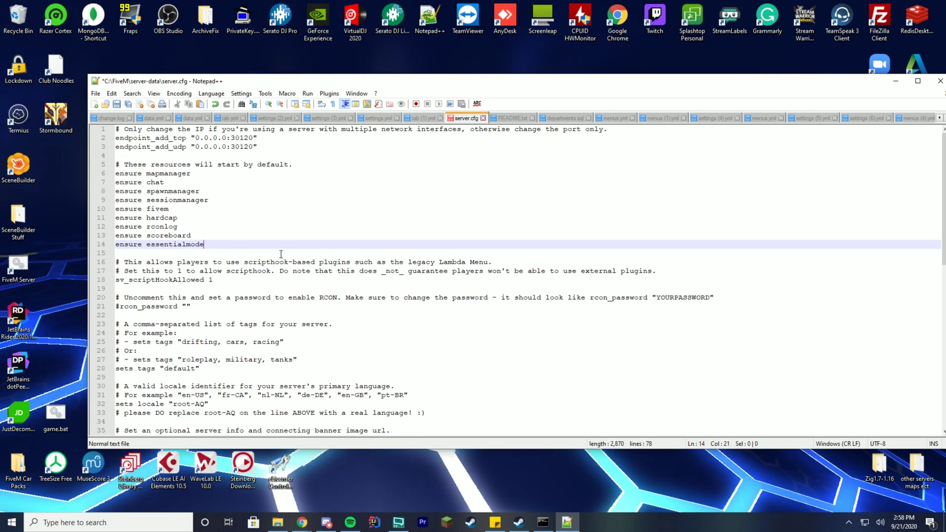
key(ctrl+s)
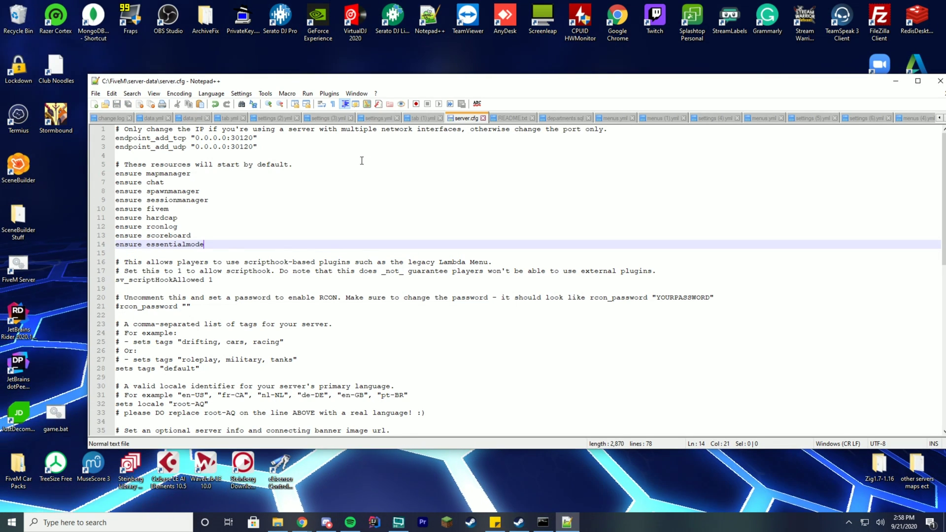
drag(457, 84, 394, 93)
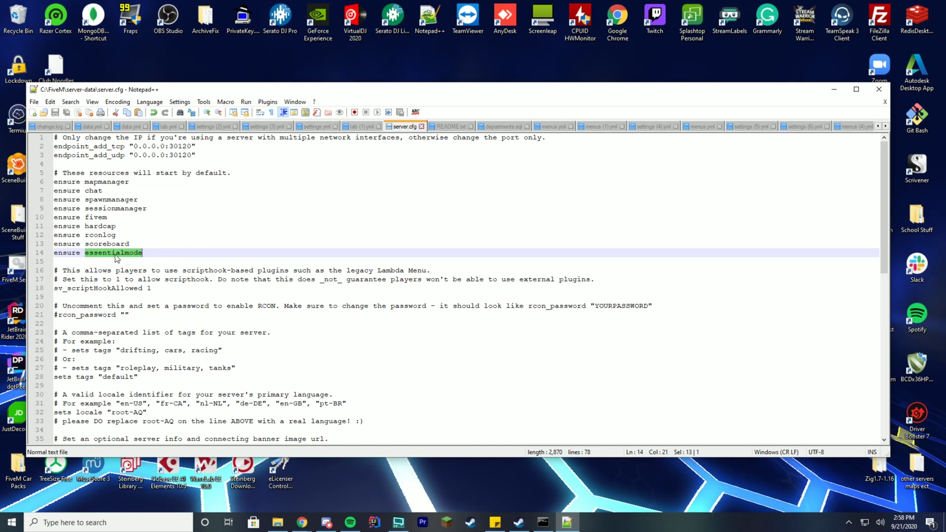
- Insert blank lines at the top of server.cfg, then select the add_ace lines in the docs
key(ctrl+Home)
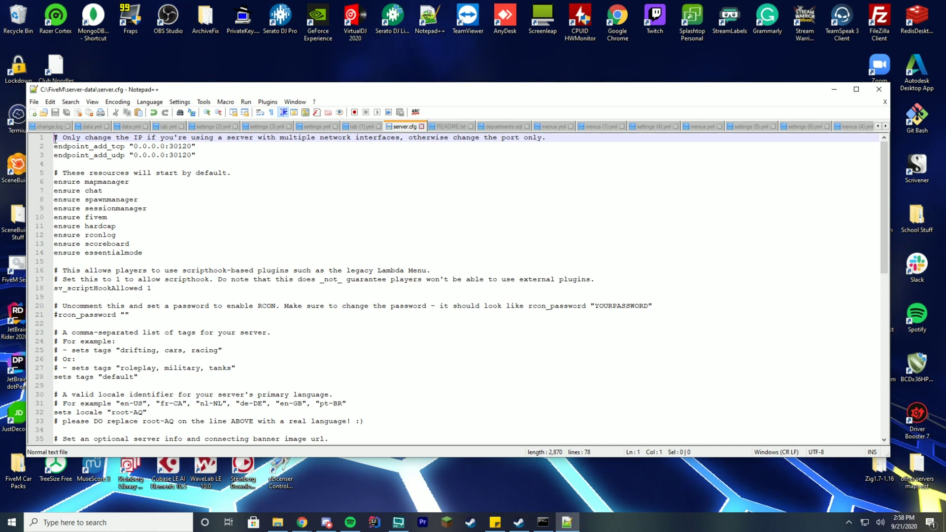
key(Return)
key(Return)
key(Return)
key(Return)
click(130, 148)
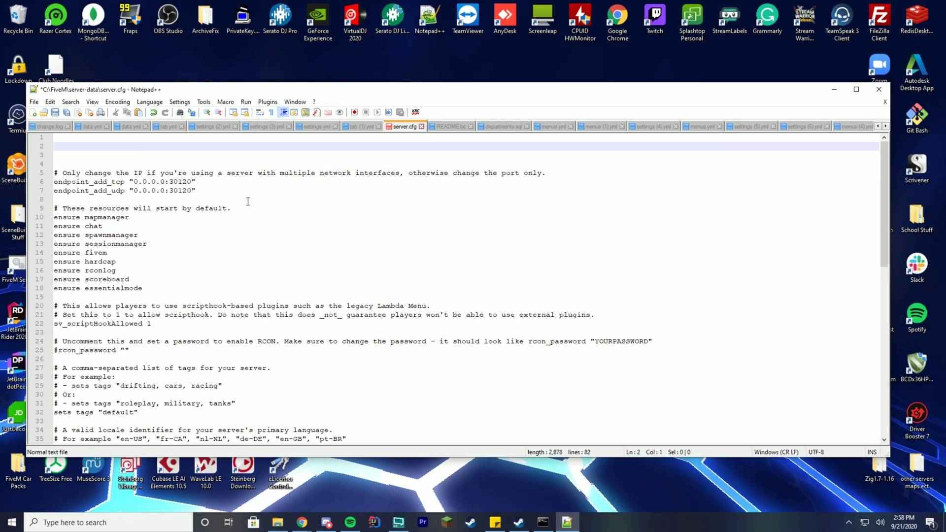
key(Up)
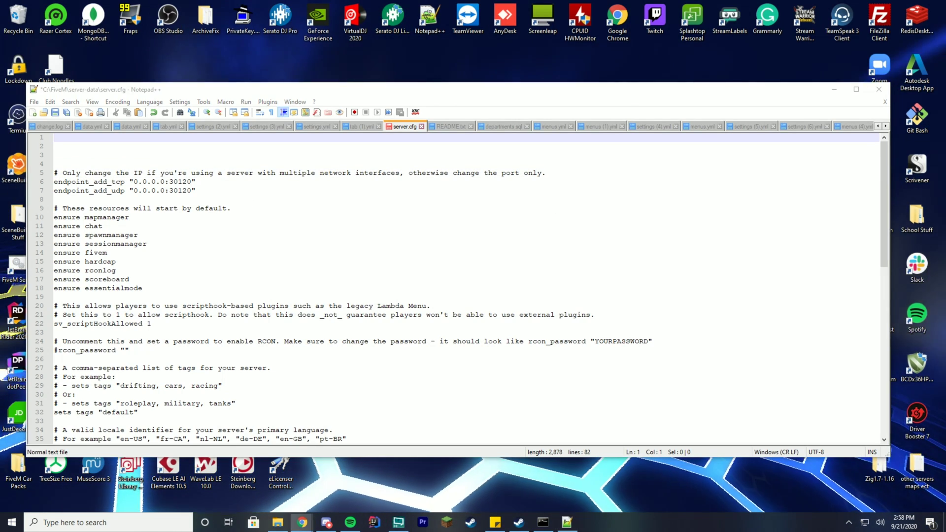
key(alt+Tab)
drag(247, 29, 375, 59)
drag(462, 267, 266, 246)
- Copy the three add_ace essentialmode lines and paste them at the top of server.cfg
right_click(271, 246)
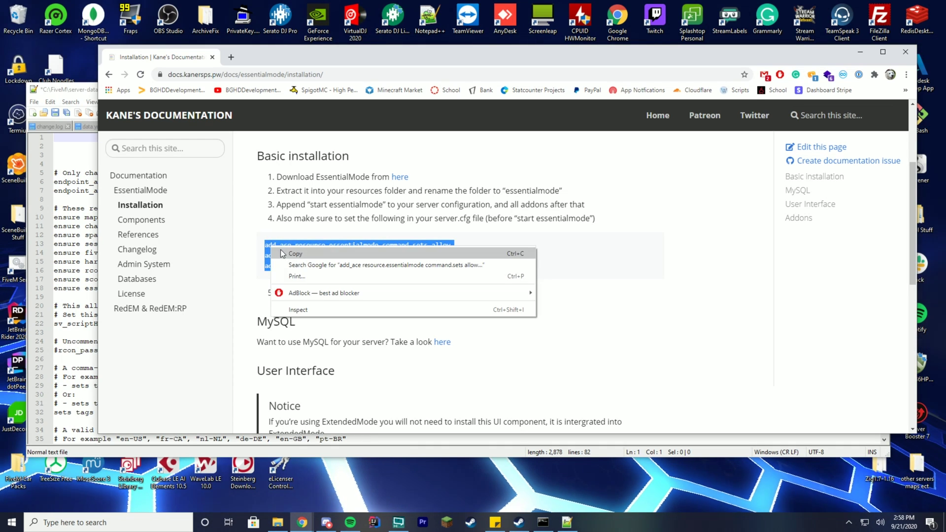
click(295, 252)
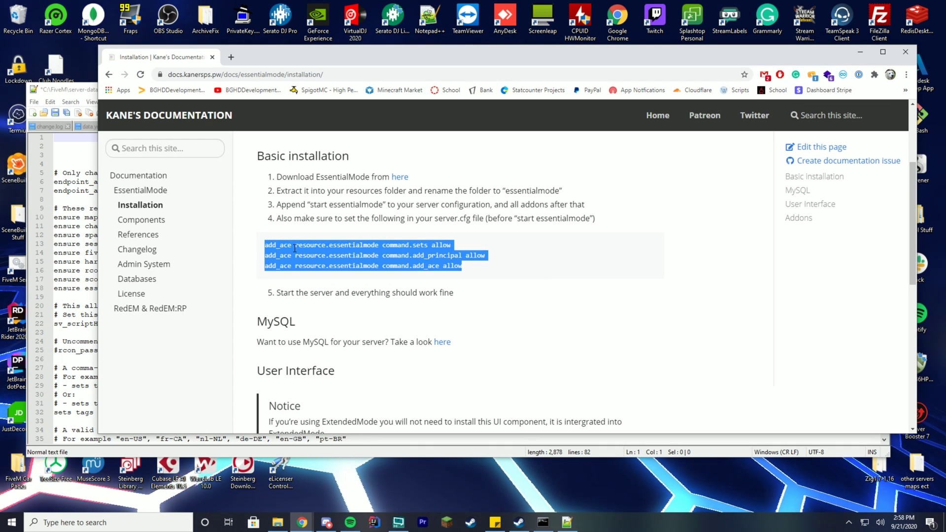
click(859, 52)
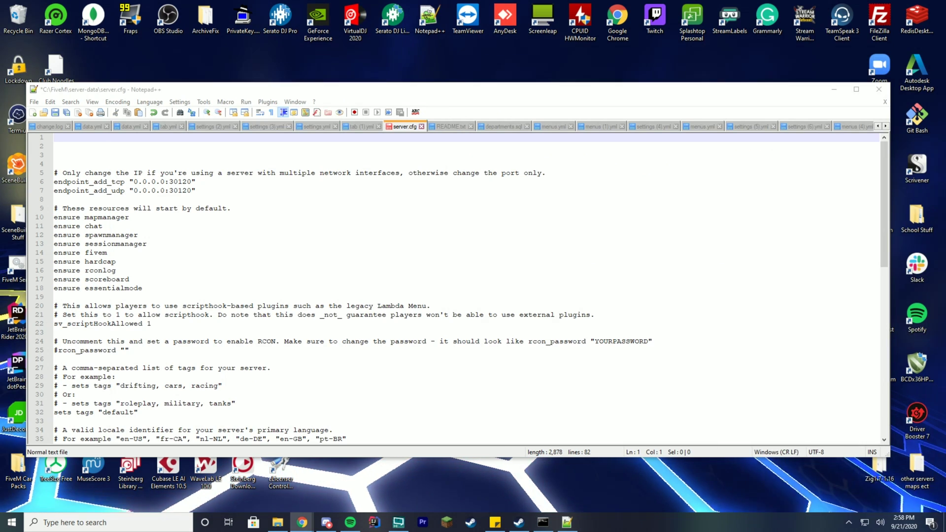
key(ctrl+v)
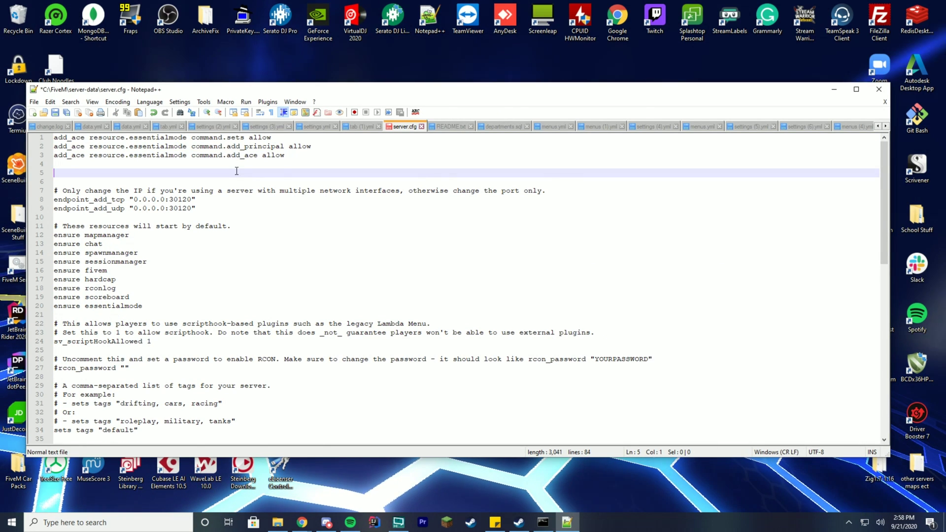
key(Delete)
key(Delete)
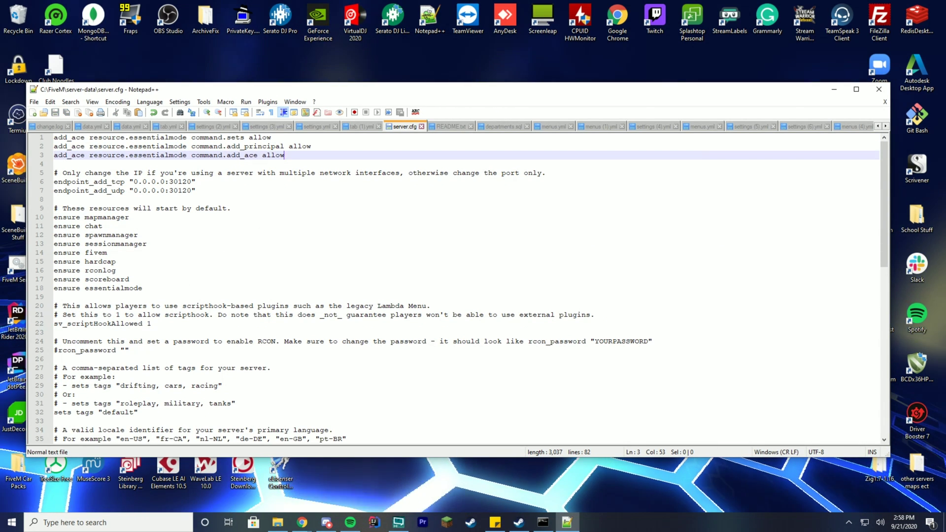
- Add '#' lines below ensure scoreboard and ensure essentialmode
click(244, 287)
key(Return)
text(#)
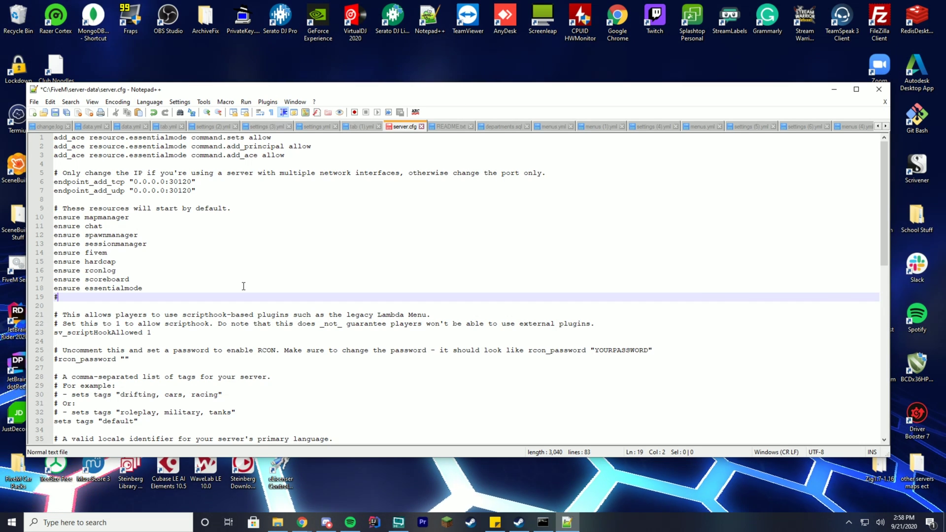
click(199, 282)
key(Return)
text(#)
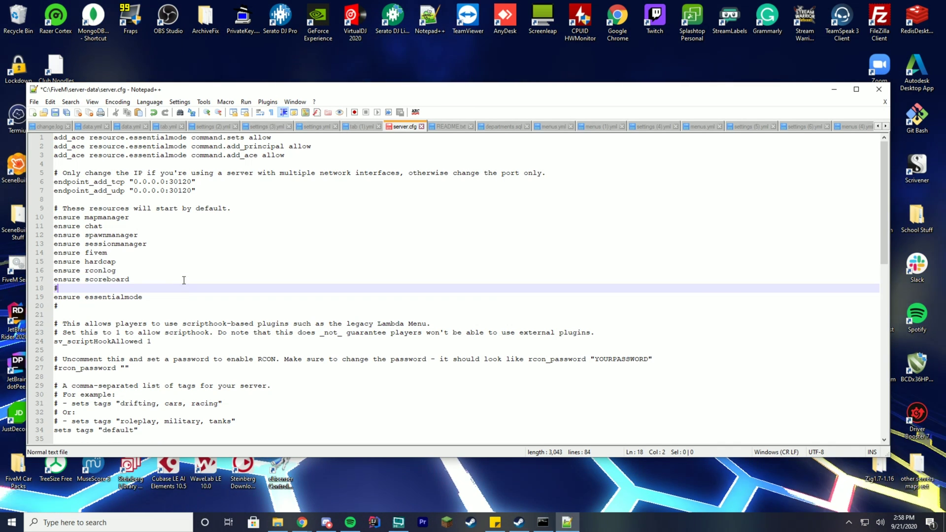
- Write the comment '#ANY EM RESOURCES BELOW HERE' on line 20, then return to the Databases docs
click(88, 306)
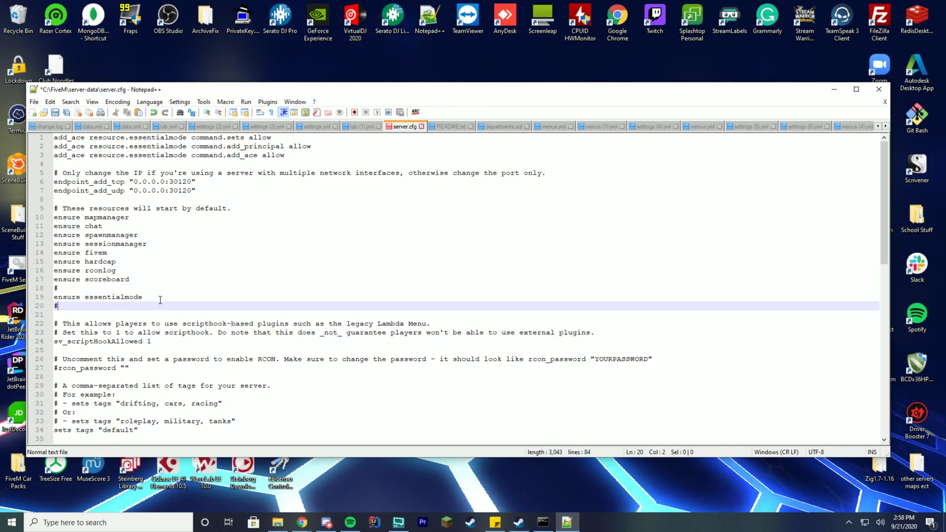
text(ANY )
text(EX)
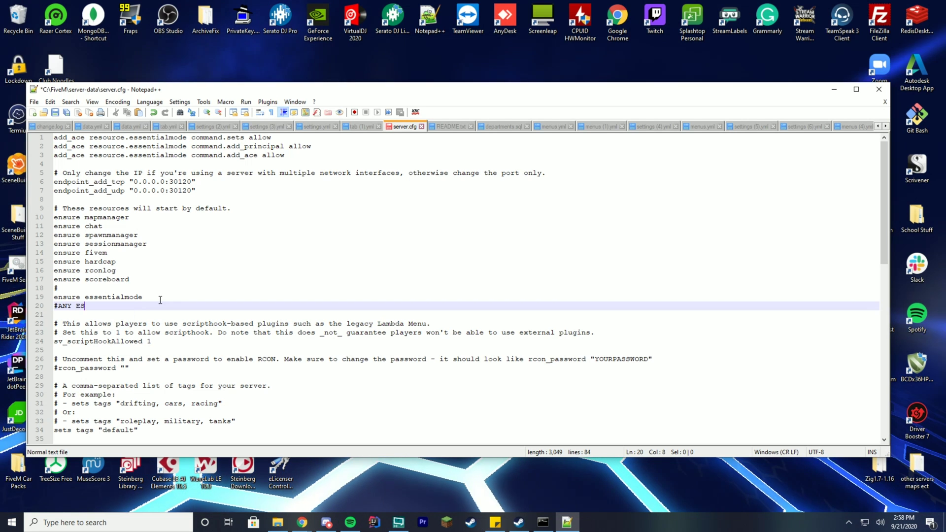
key(BackSpace)
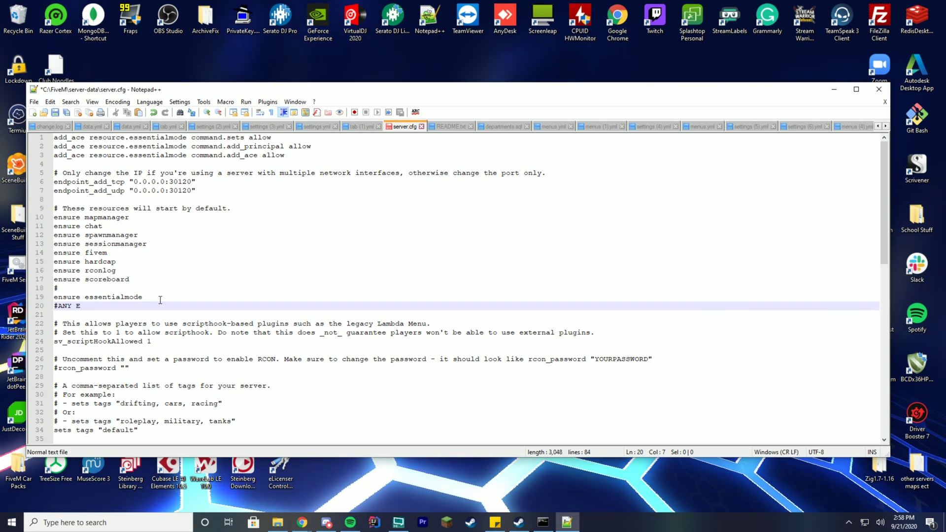
text(M RESOURCES )
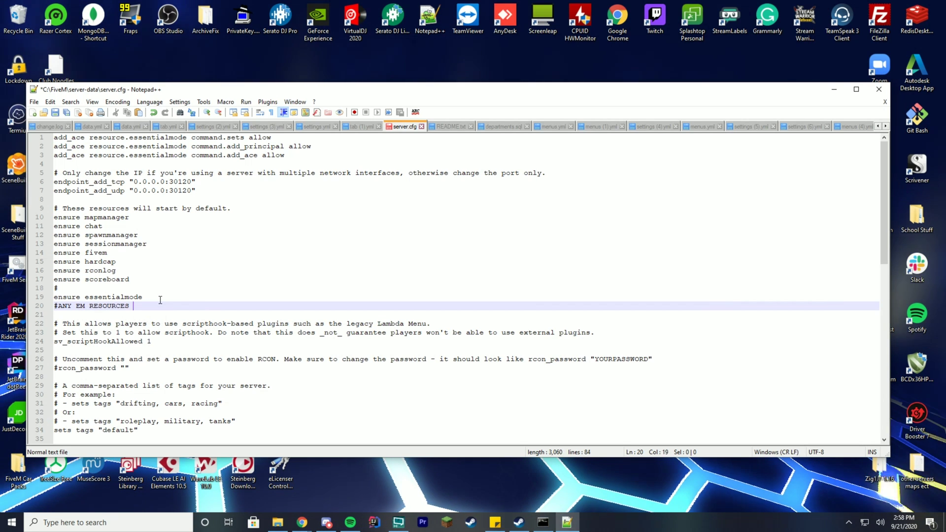
text(BELOW HERE)
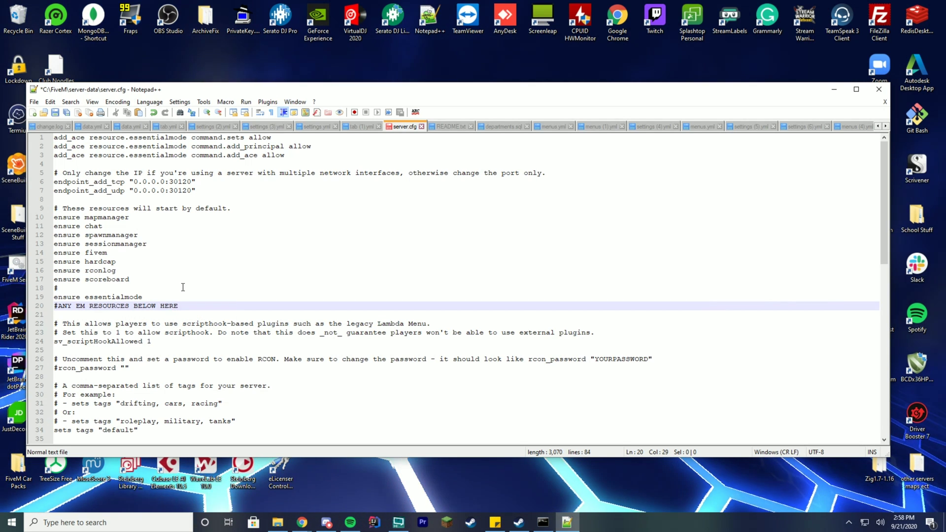
click(182, 287)
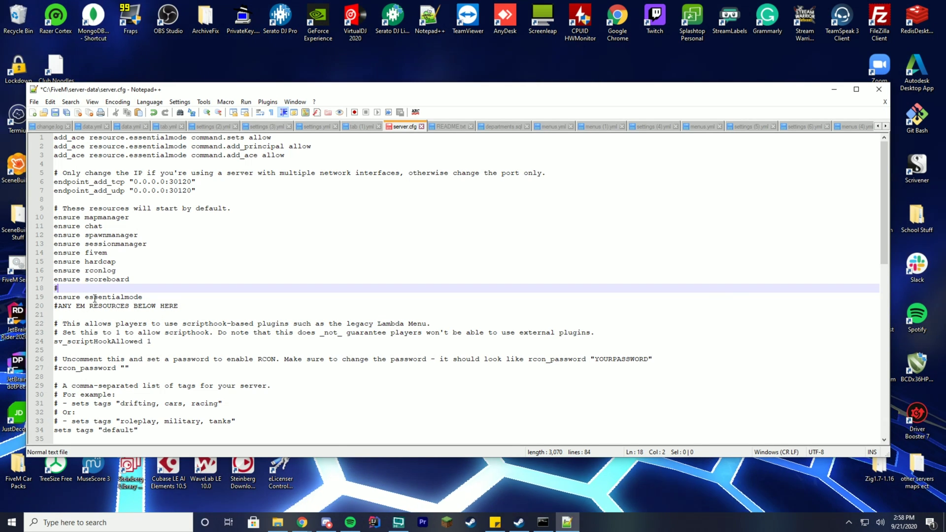
click(102, 316)
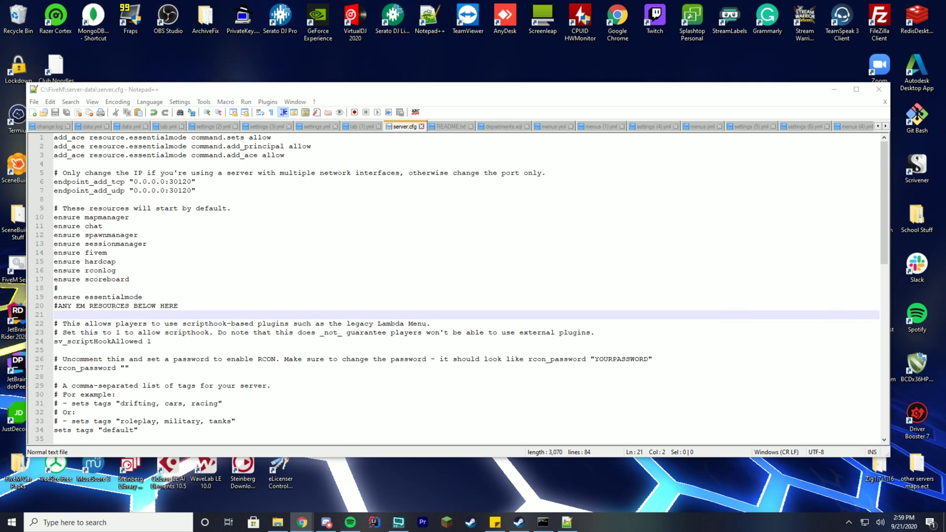
click(302, 522)
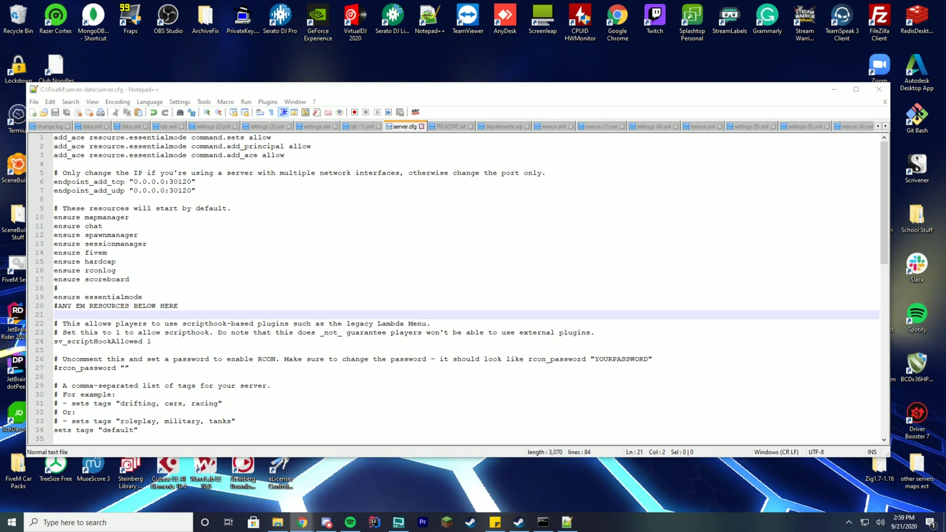
key(alt+Tab)
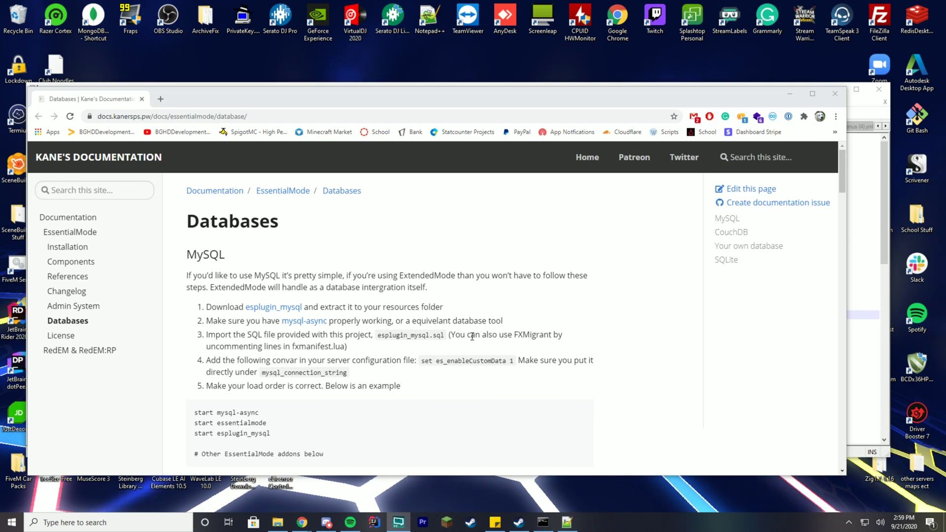
- Open the mysql-async GitHub link from the EssentialMode Databases page in a new tab
scroll(604, 301, down, 2)
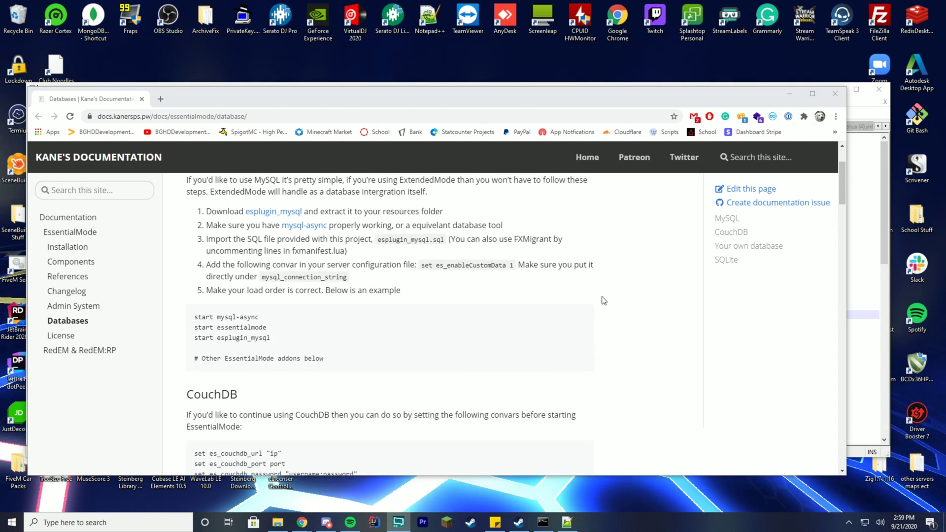
scroll(638, 300, up, 1)
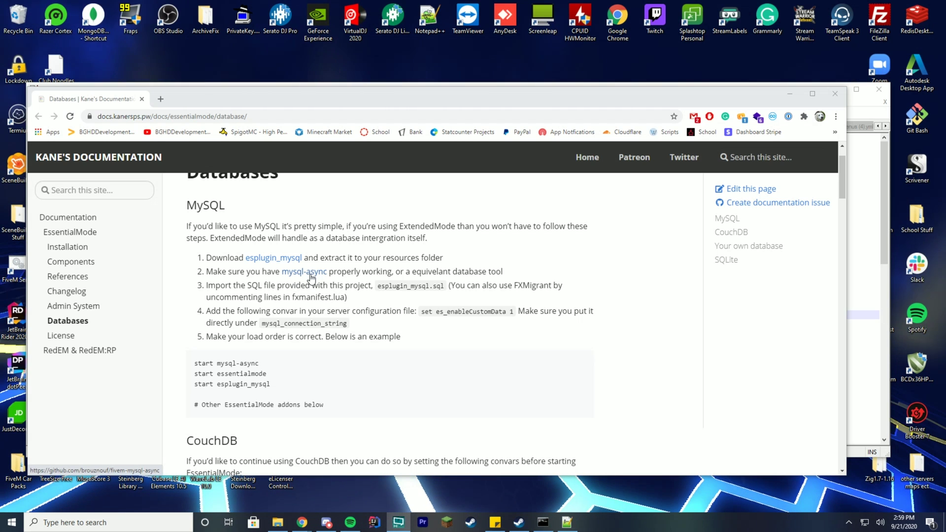
right_click(296, 272)
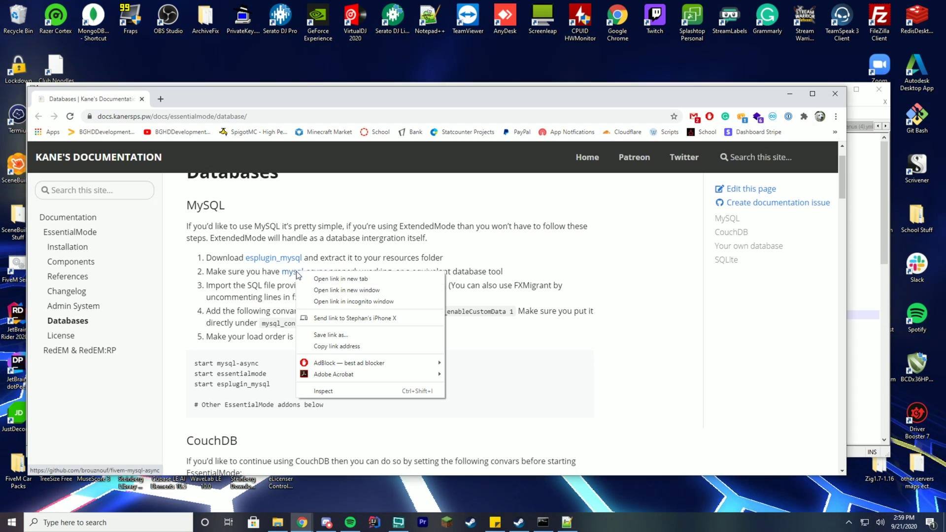
click(340, 279)
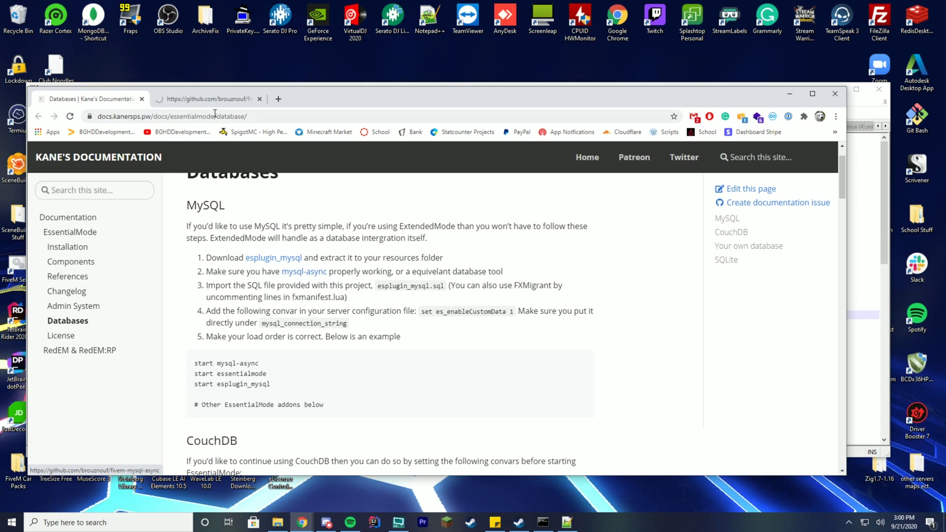
- Open the fivem-mysql-async 3.3.2 release and download its source code zip
click(207, 99)
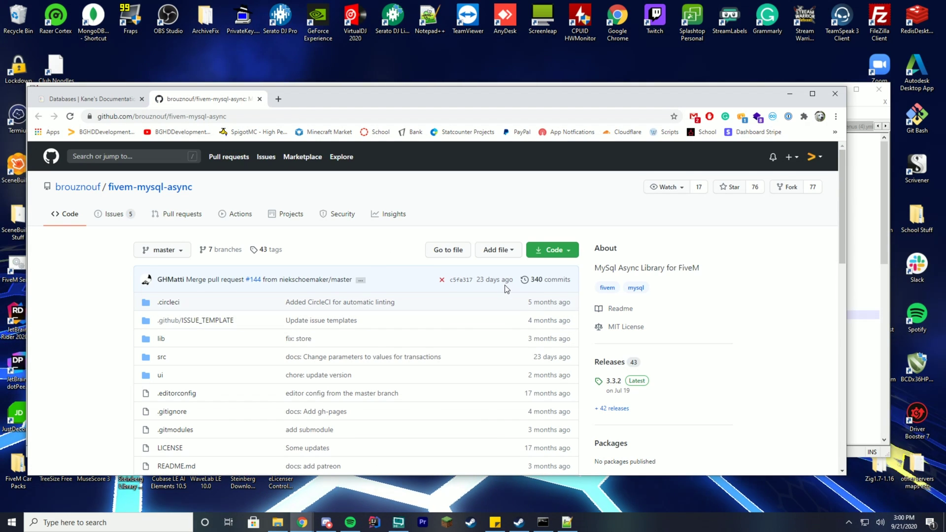
scroll(504, 285, down, 4)
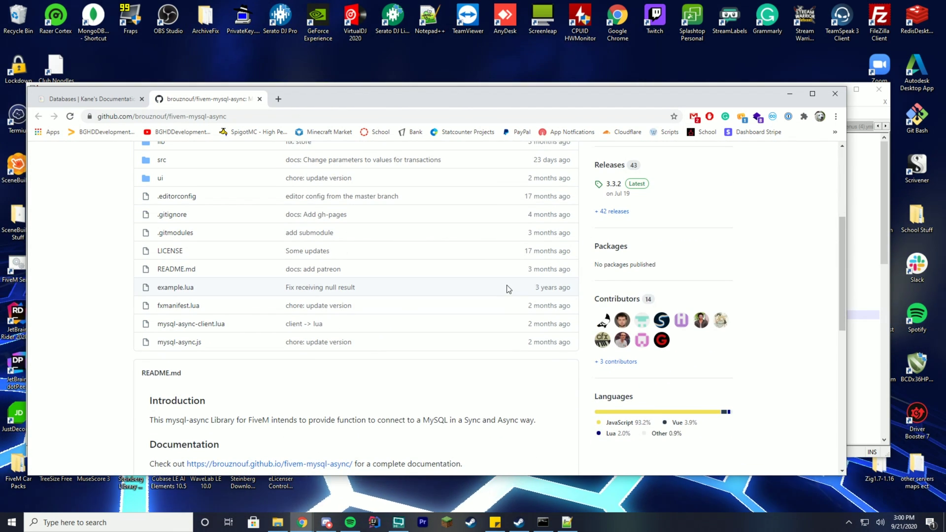
right_click(616, 185)
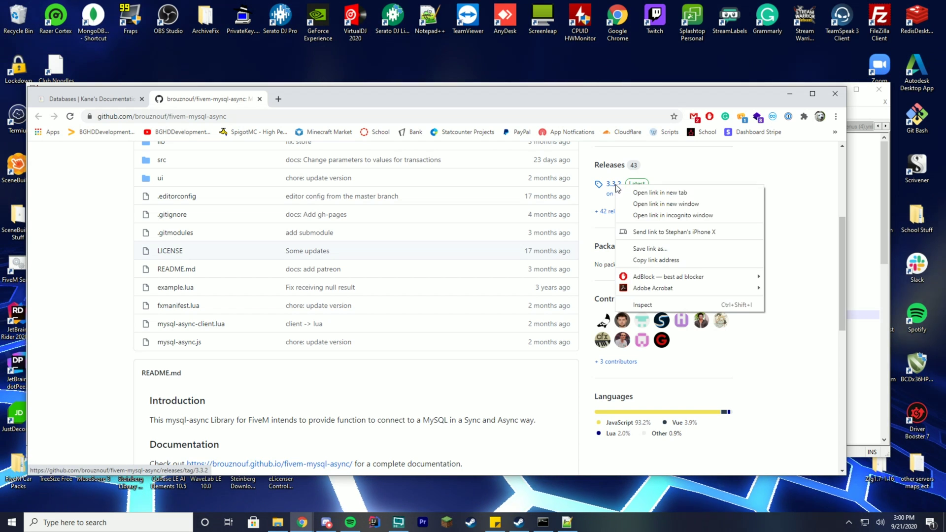
click(636, 189)
click(306, 100)
scroll(490, 356, down, 4)
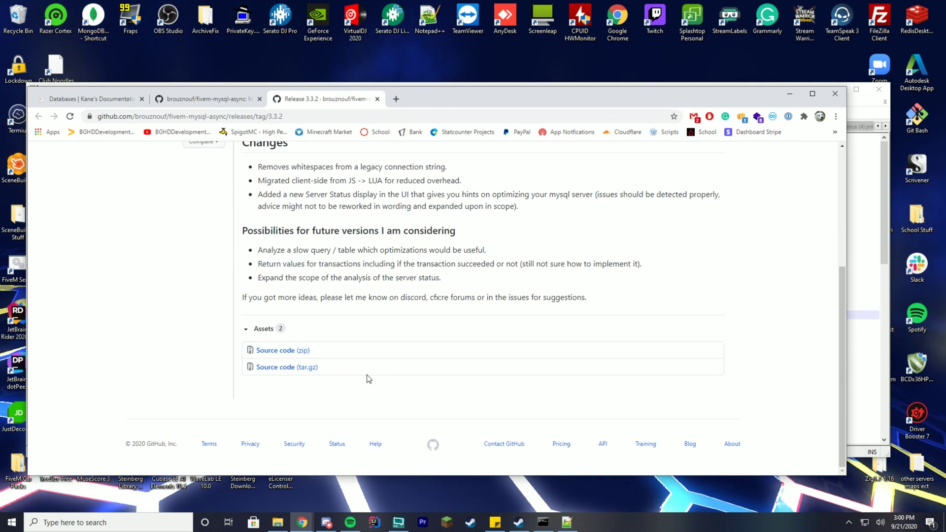
click(287, 351)
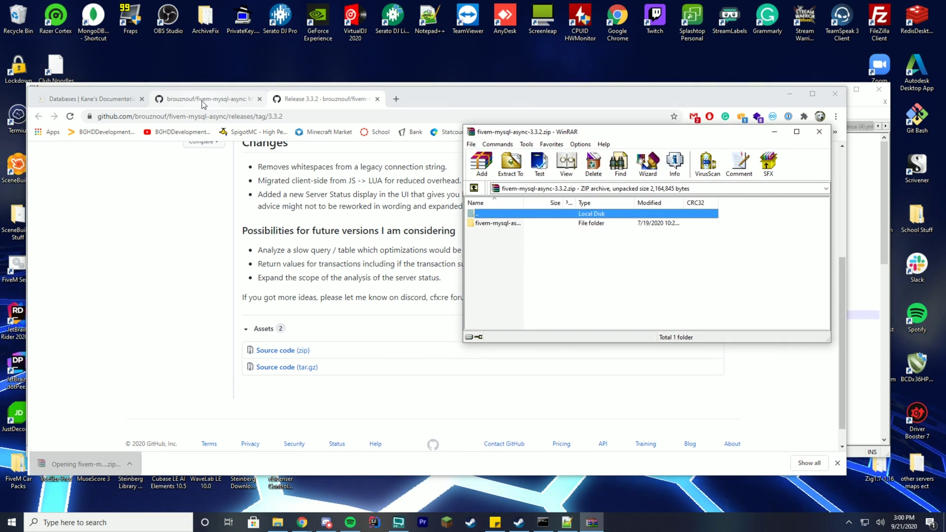
- Check the 3.3.2 archive contents in WinRAR, then open the mysql-async documentation site in a new tab
double_click(489, 222)
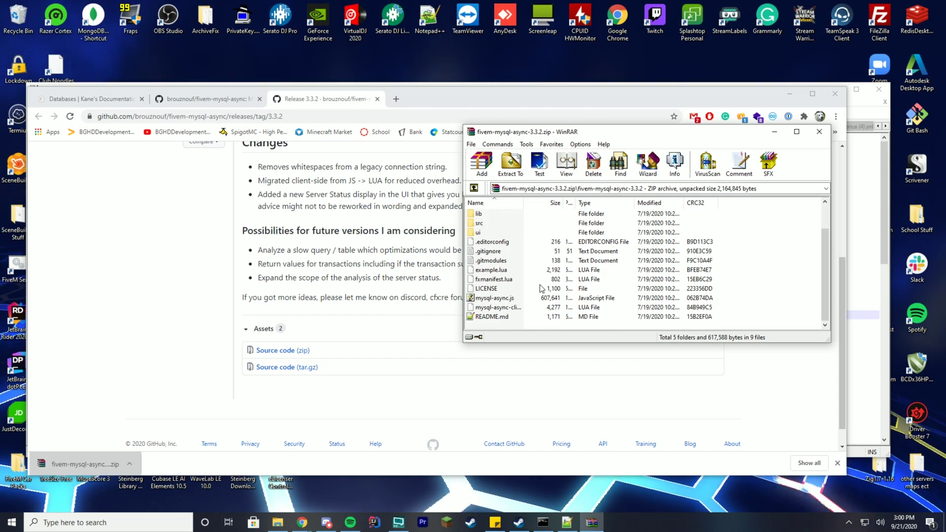
double_click(498, 217)
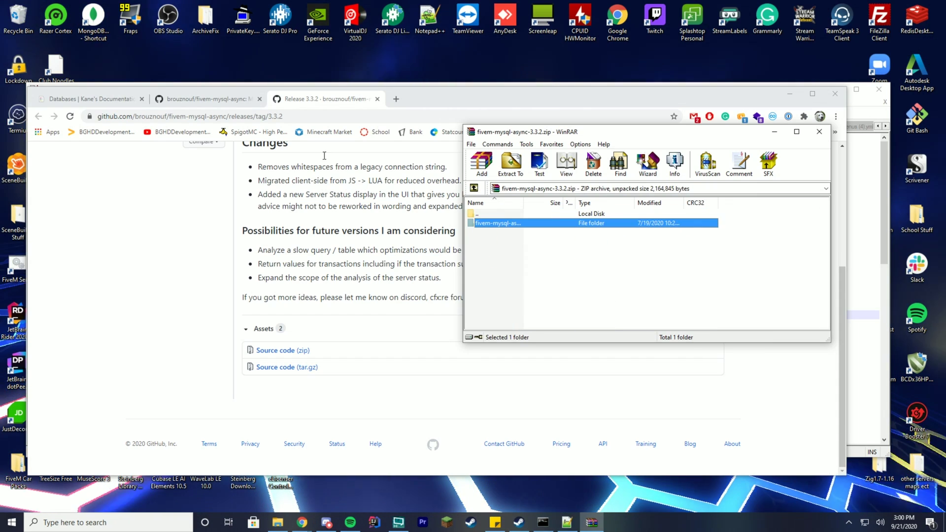
click(205, 99)
scroll(420, 261, down, 5)
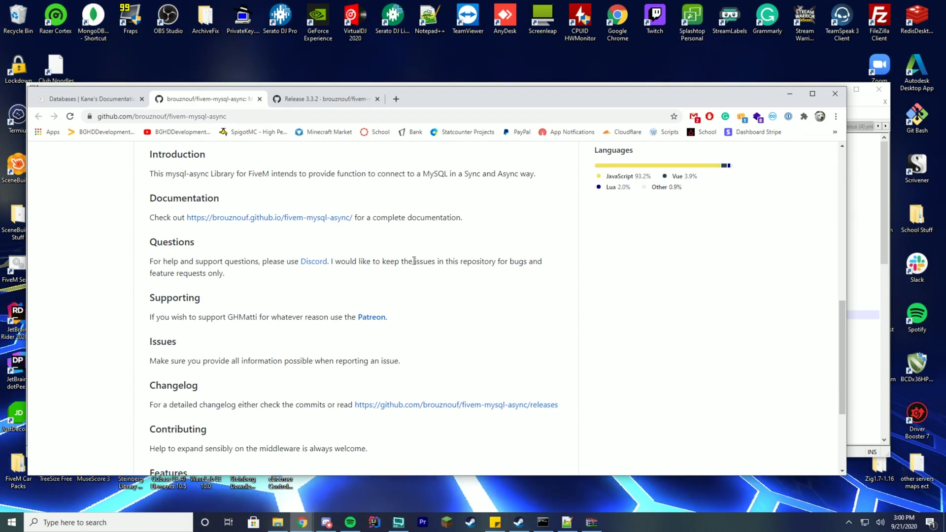
drag(181, 203, 219, 198)
drag(154, 217, 212, 218)
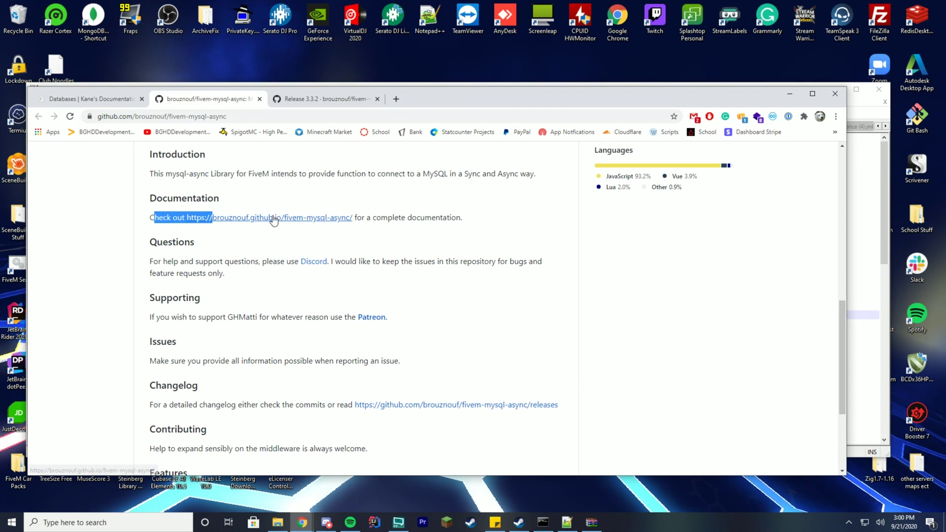
drag(270, 217, 446, 106)
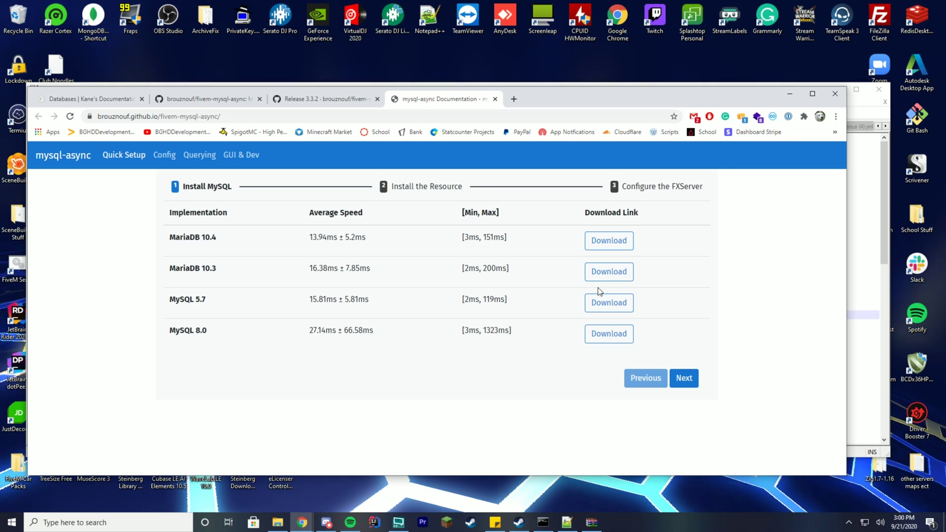
- Advance Quick Setup to Install the Resource, read its resources-folder instructions, and bring up server-data
click(684, 380)
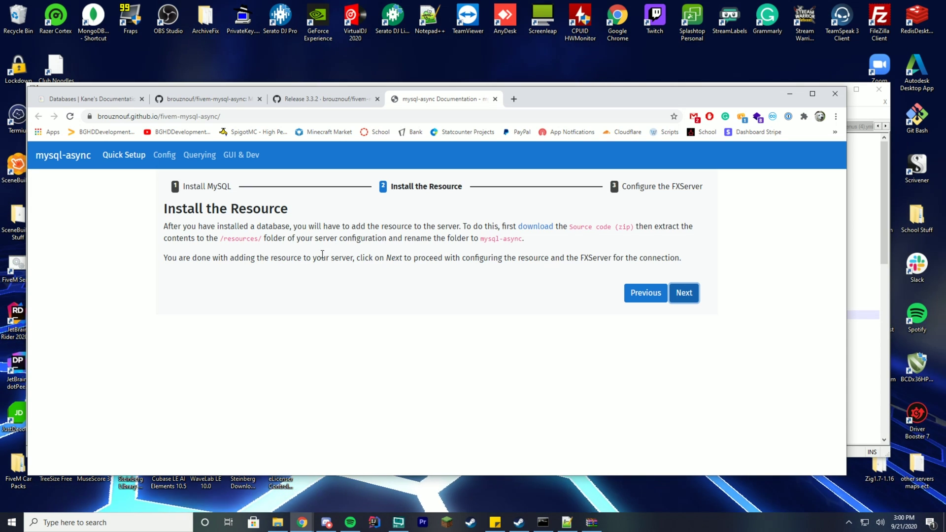
drag(321, 226, 257, 226)
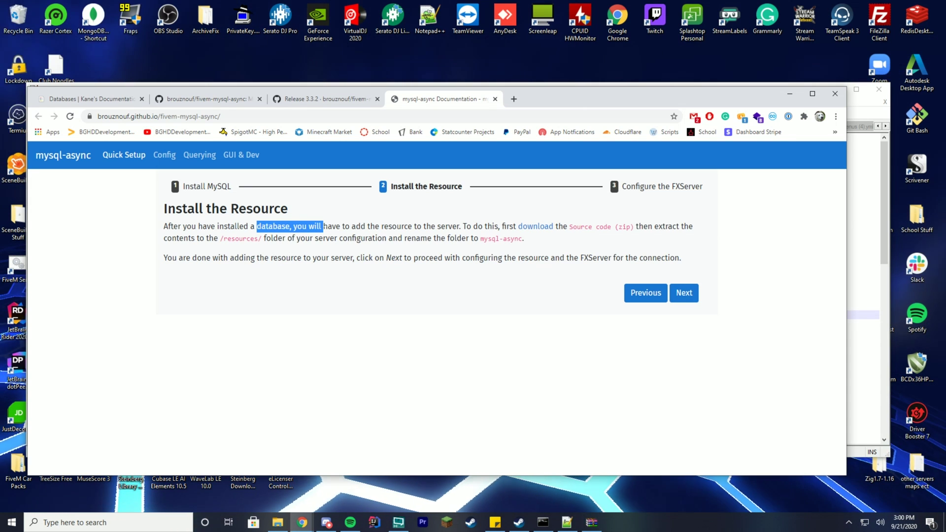
click(355, 238)
drag(361, 226, 485, 229)
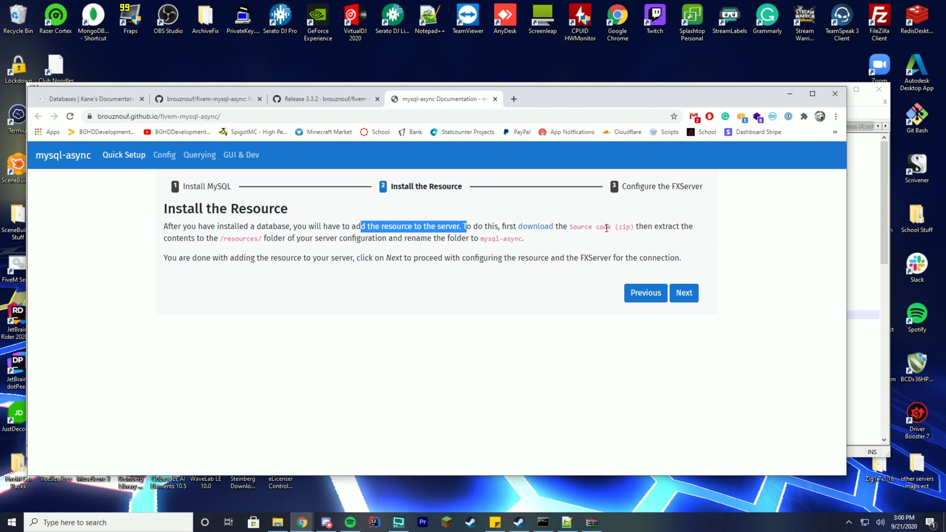
drag(180, 238, 313, 239)
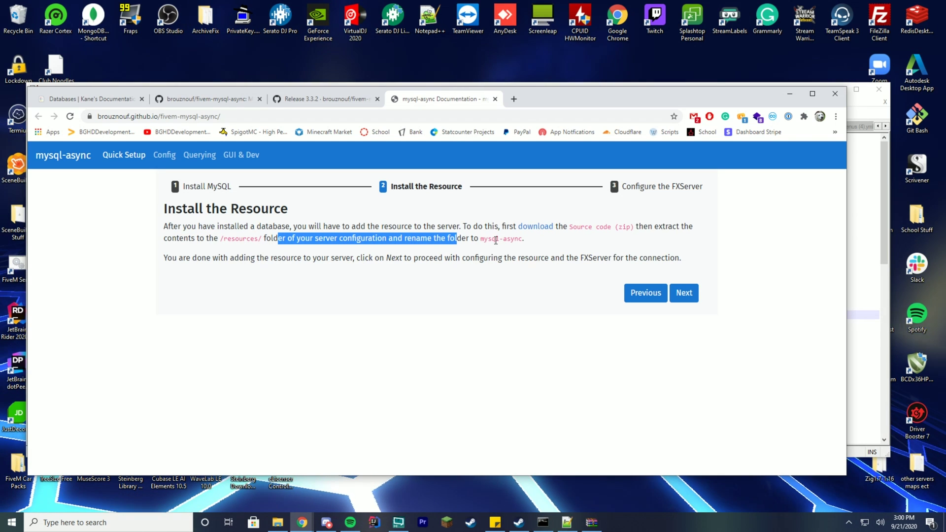
drag(483, 239, 498, 239)
click(538, 247)
click(282, 524)
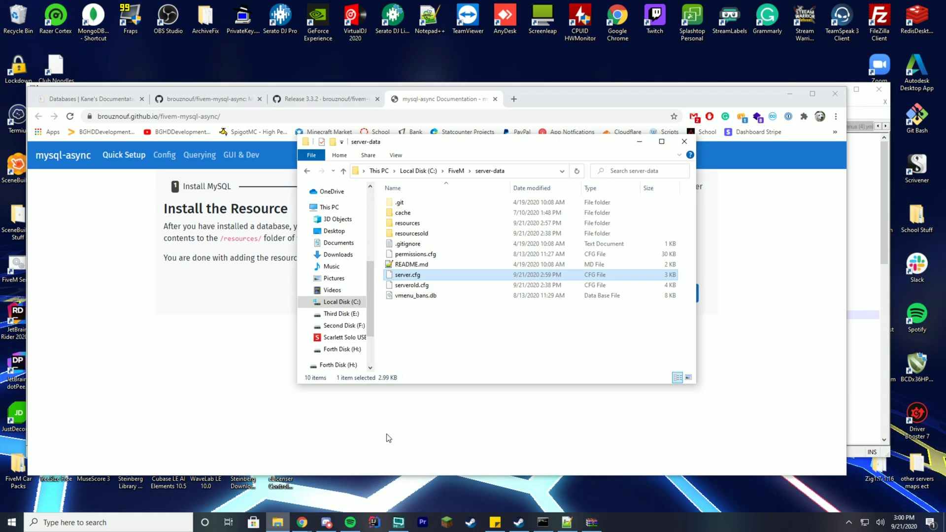
- Create a new folder named mysql-async in the server's resources folder
double_click(411, 224)
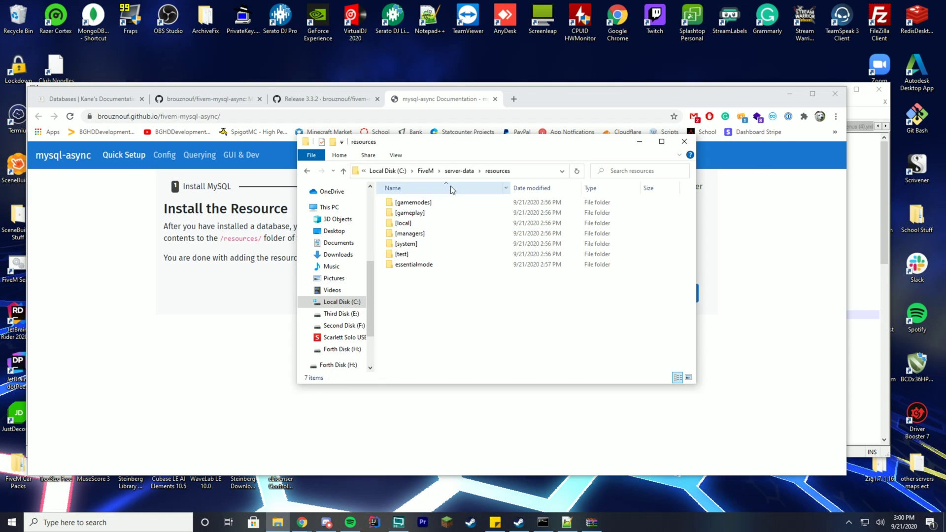
drag(450, 142, 660, 69)
right_click(716, 241)
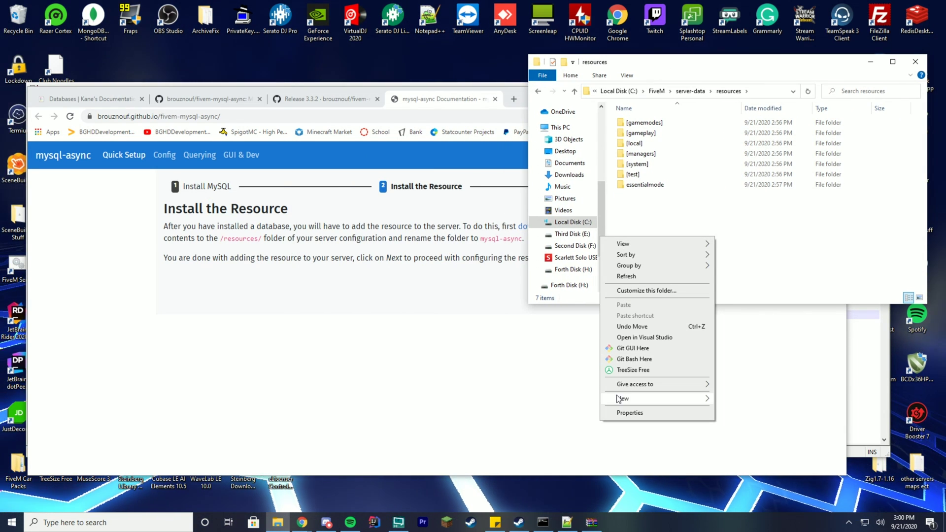
mouse_move(704, 397)
click(733, 398)
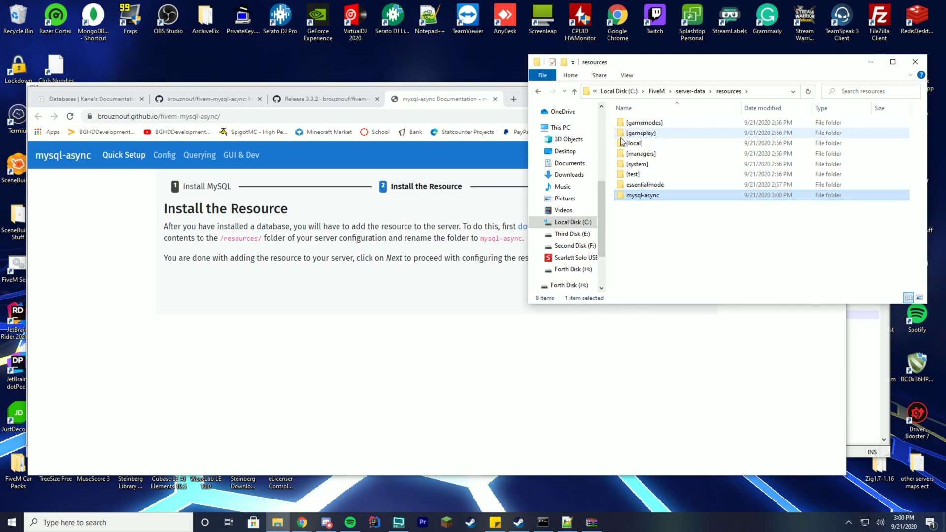
- Extract all fivem-mysql-async-3.3.2 archive contents from WinRAR into the mysql-async folder
double_click(643, 195)
drag(686, 67, 190, 134)
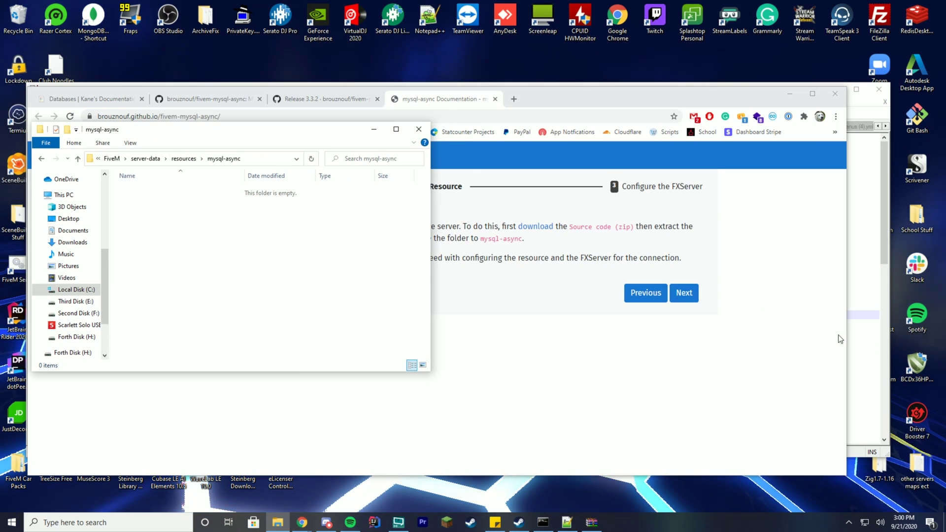
click(593, 522)
double_click(537, 225)
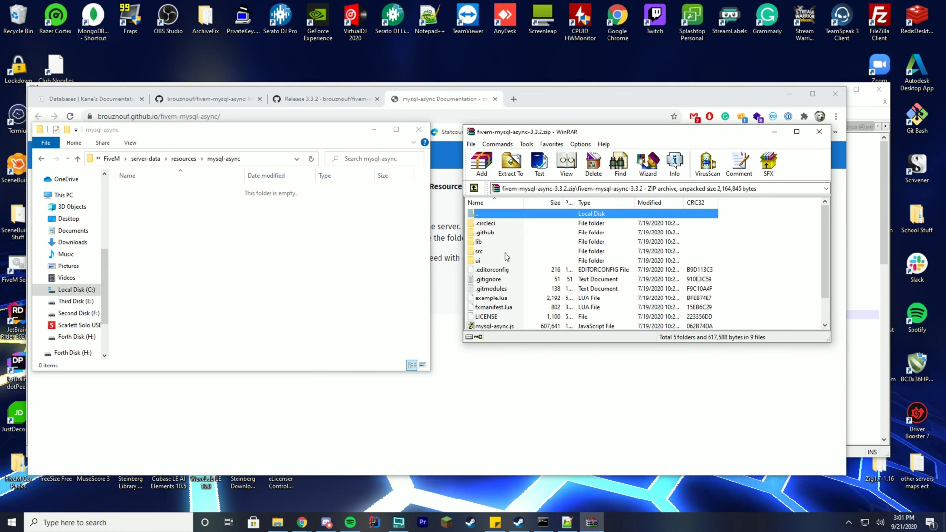
scroll(508, 253, down, 1)
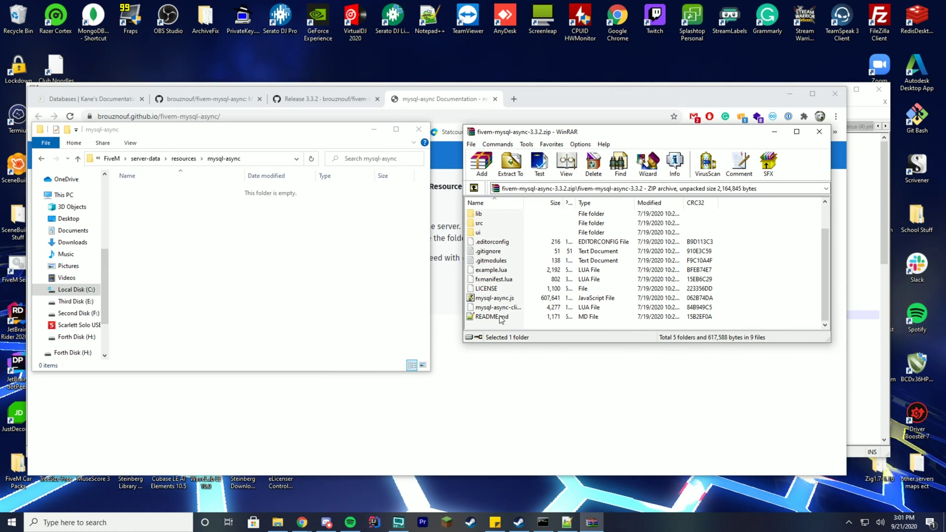
key(ctrl+a)
drag(523, 274, 248, 250)
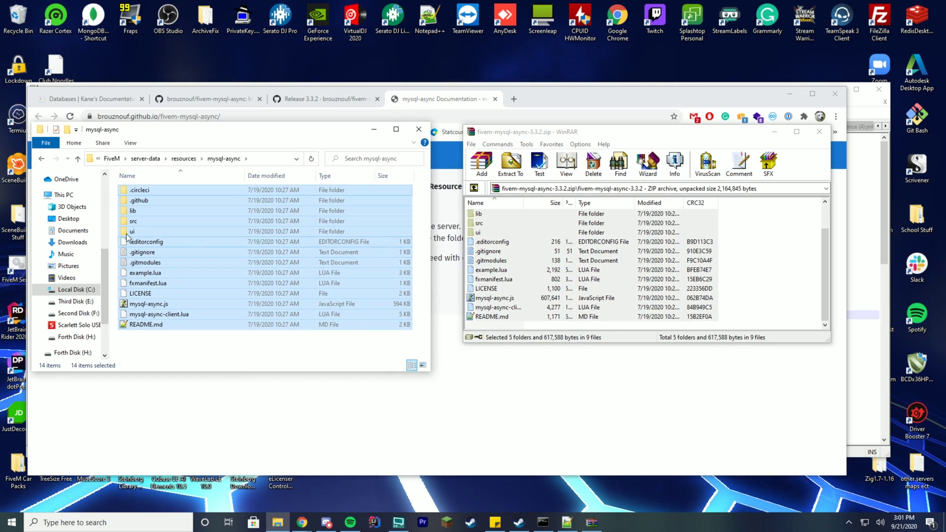
drag(268, 123, 712, 152)
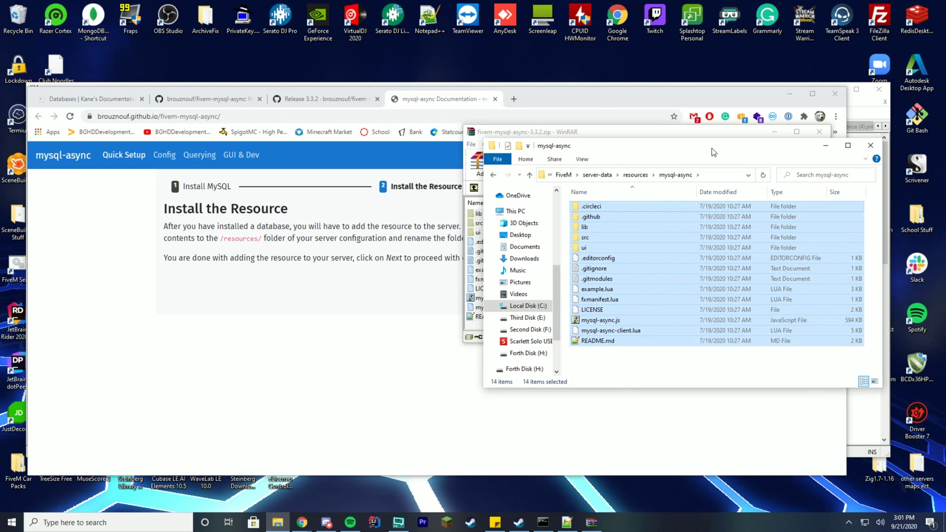
click(350, 312)
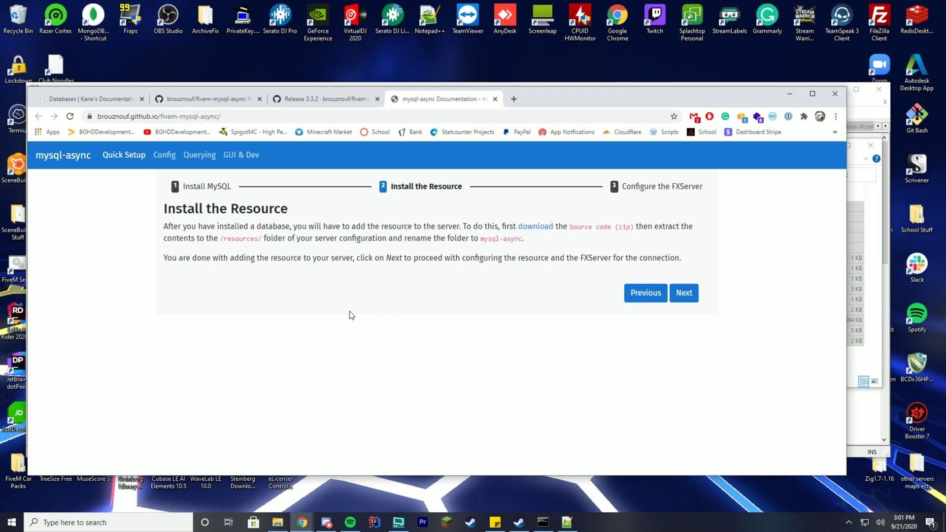
- Advance to the Configure the FXServer step of the mysql-async documentation
click(683, 294)
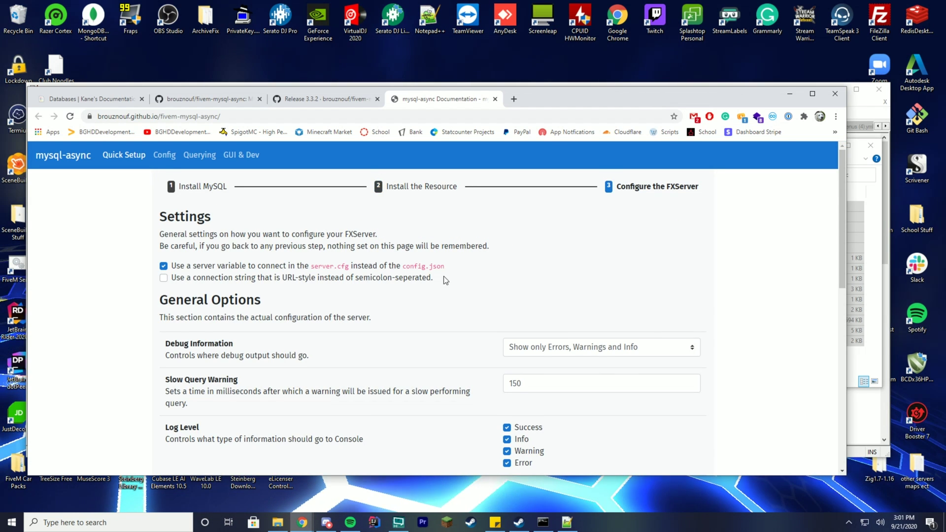
scroll(423, 252, down, 1)
scroll(463, 271, up, 1)
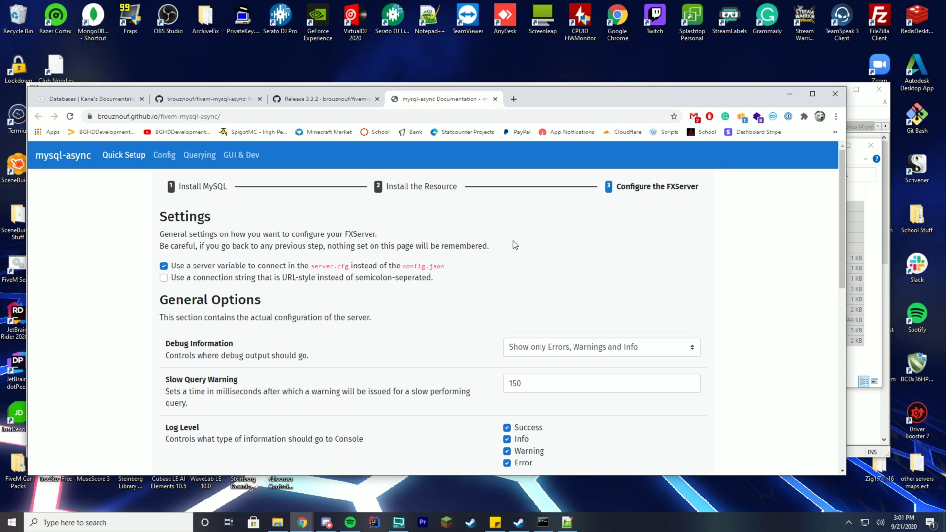
scroll(509, 239, down, 1)
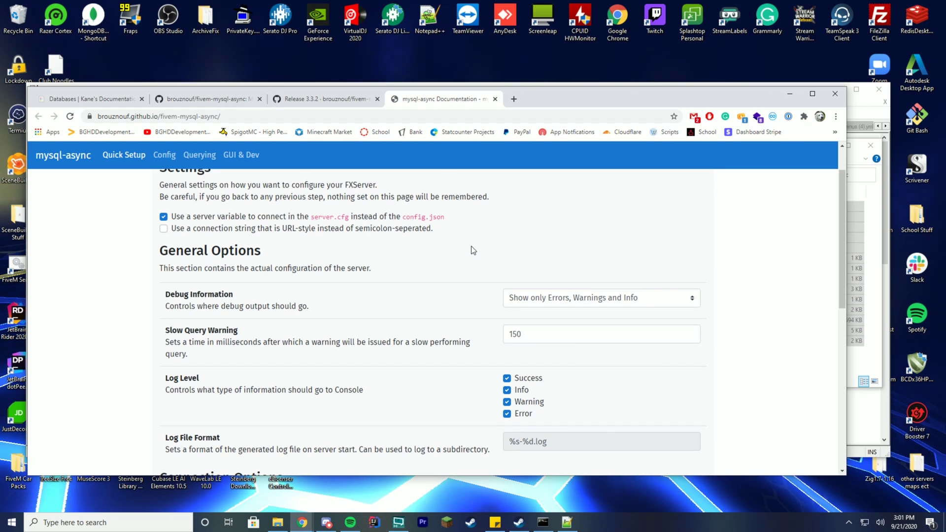
scroll(466, 243, down, 1)
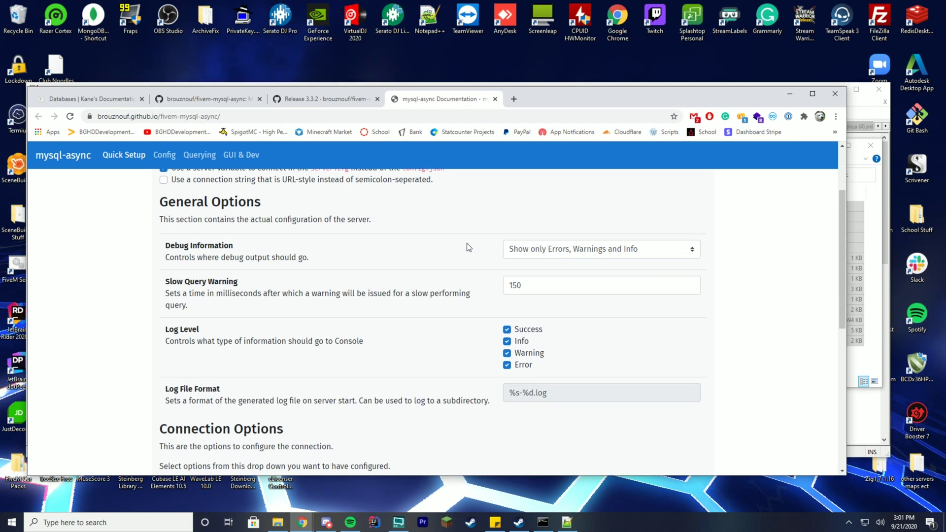
scroll(443, 242, down, 2)
scroll(442, 242, up, 1)
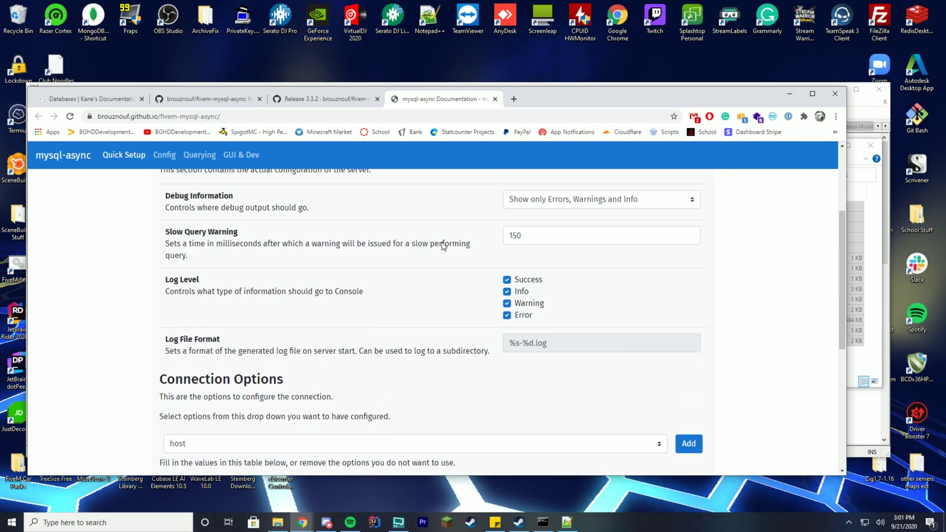
scroll(443, 243, down, 4)
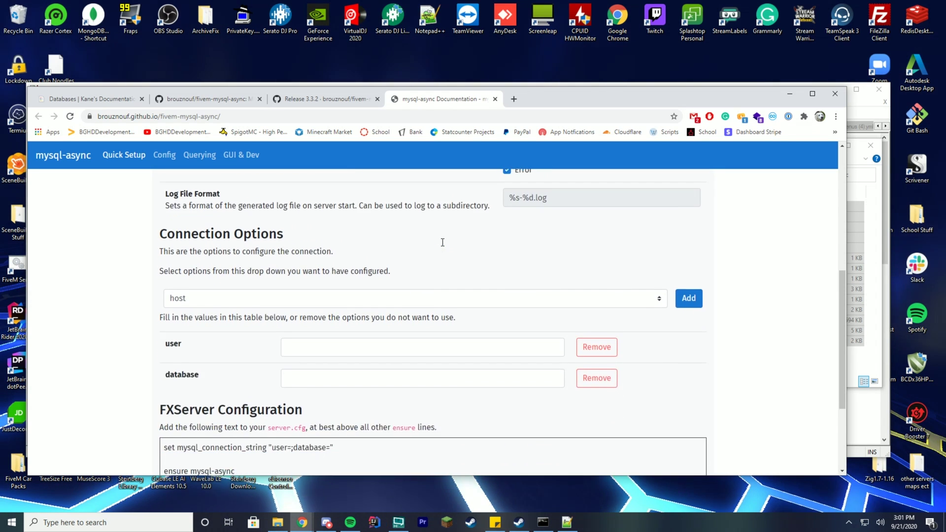
- Add a host option row to the connection table and start on the user field
click(240, 246)
click(231, 264)
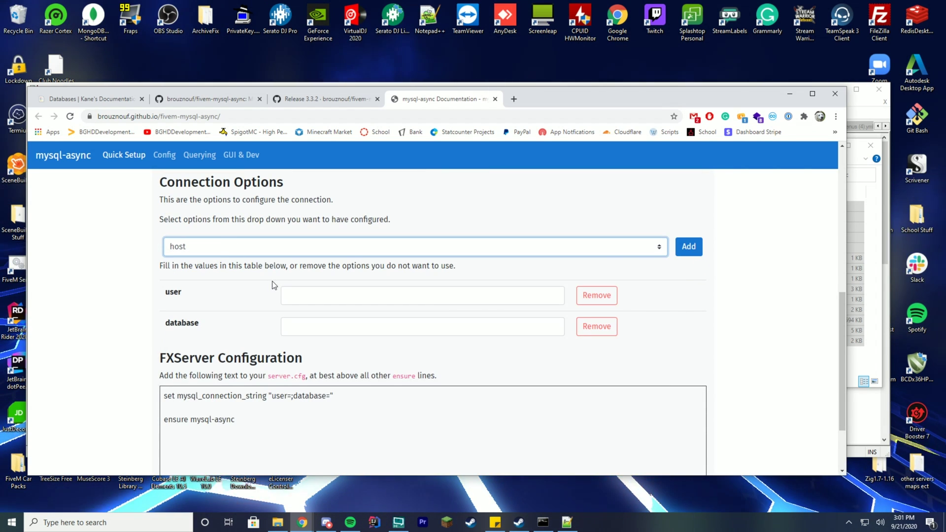
key(Tab)
key(Return)
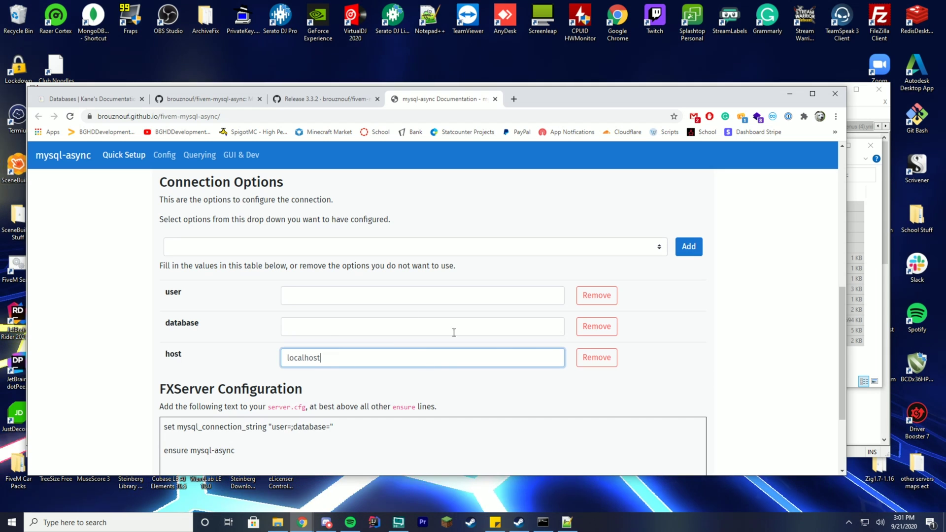
click(323, 293)
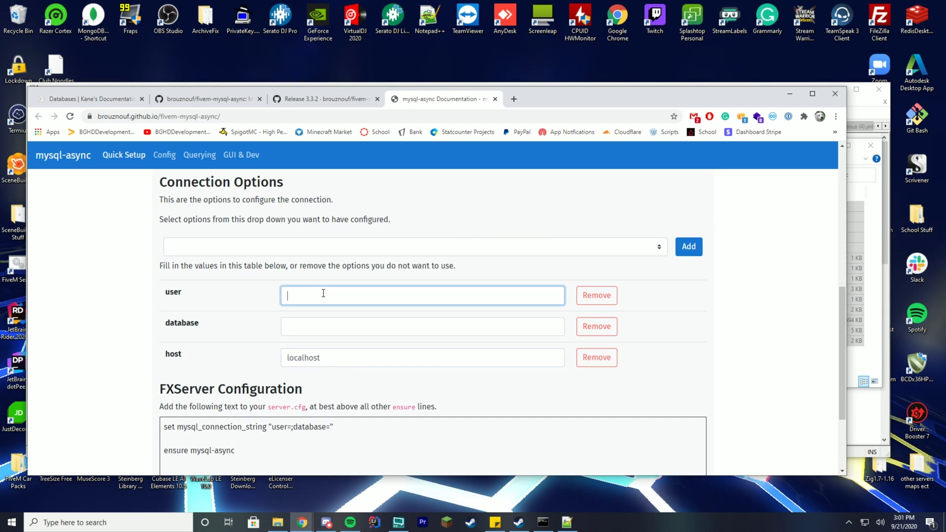
- Add a password option to the connection table and enter the database password
click(338, 241)
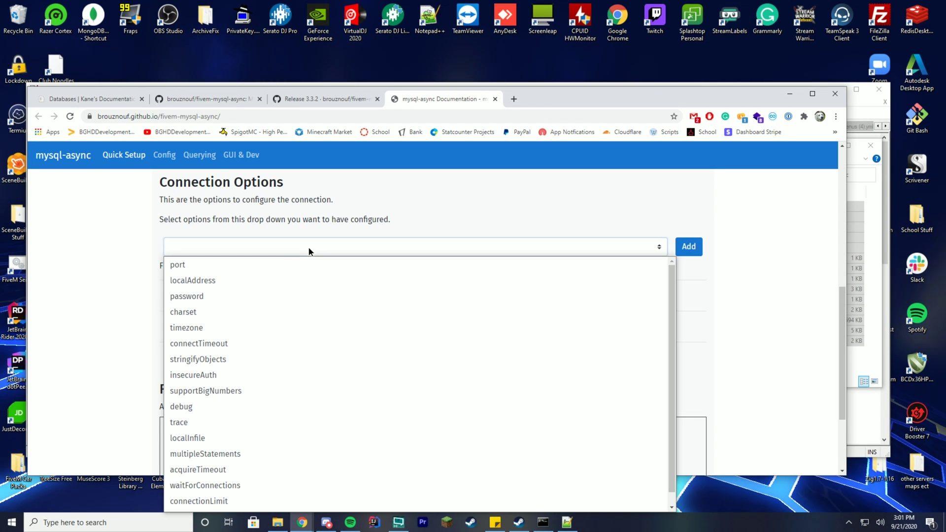
click(227, 292)
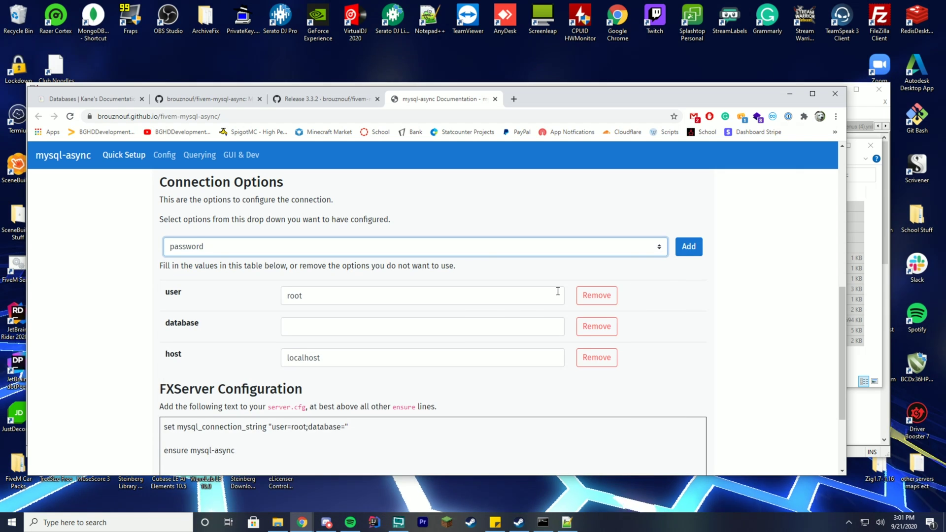
click(688, 247)
click(384, 323)
scroll(349, 285, down, 2)
click(342, 291)
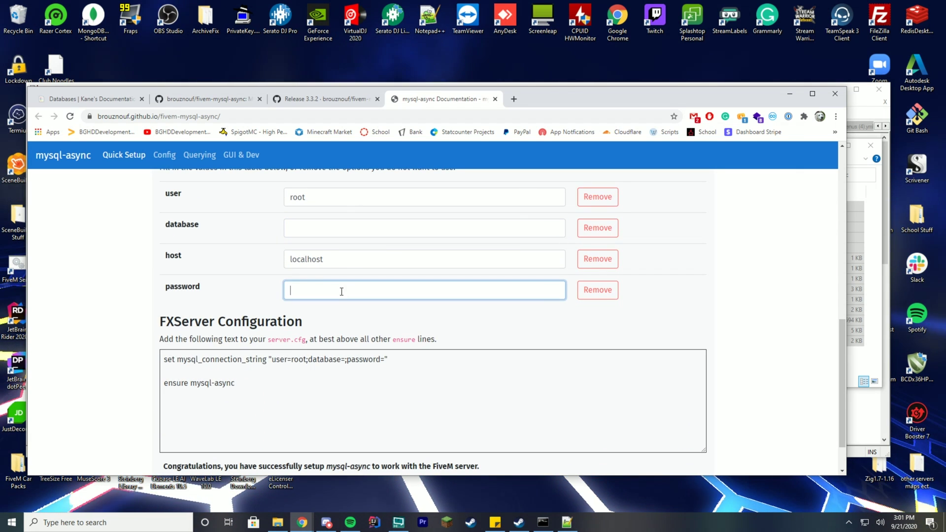
text(password)
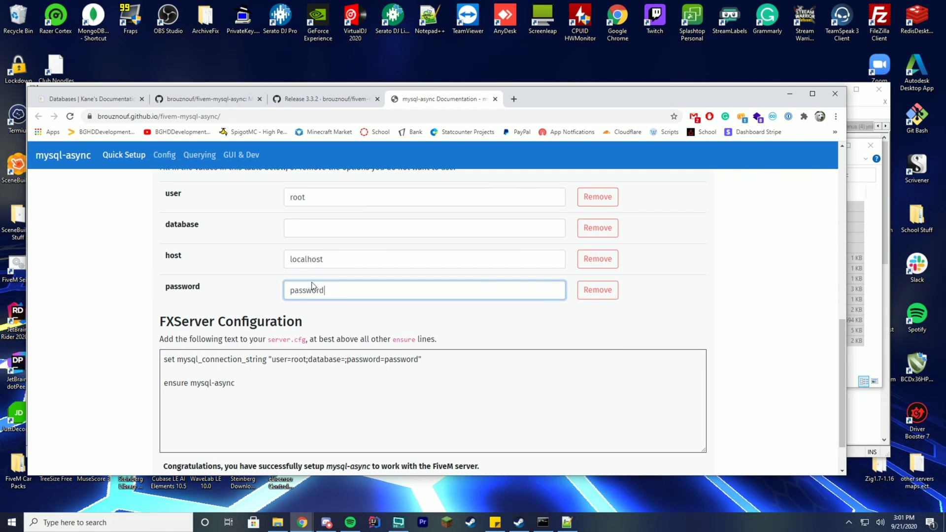
click(231, 288)
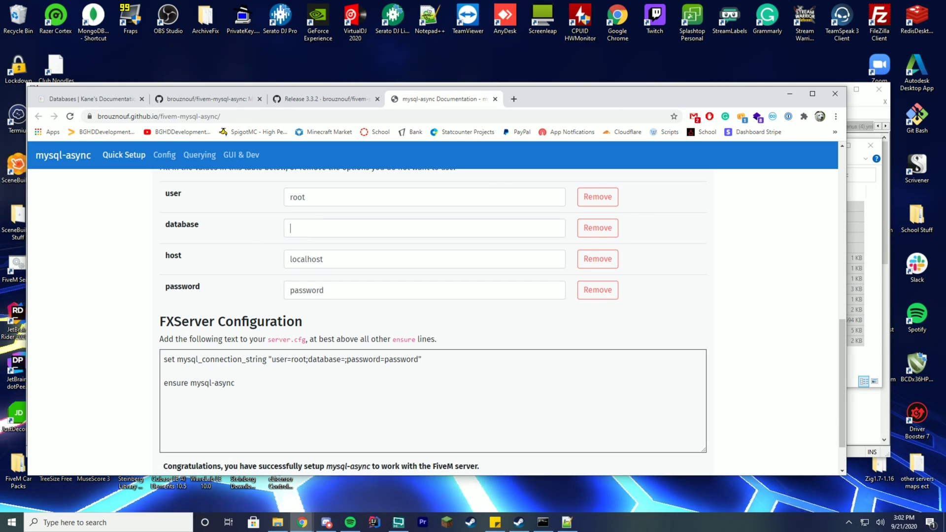
- Set the database to ex and select the generated connection string line
click(318, 224)
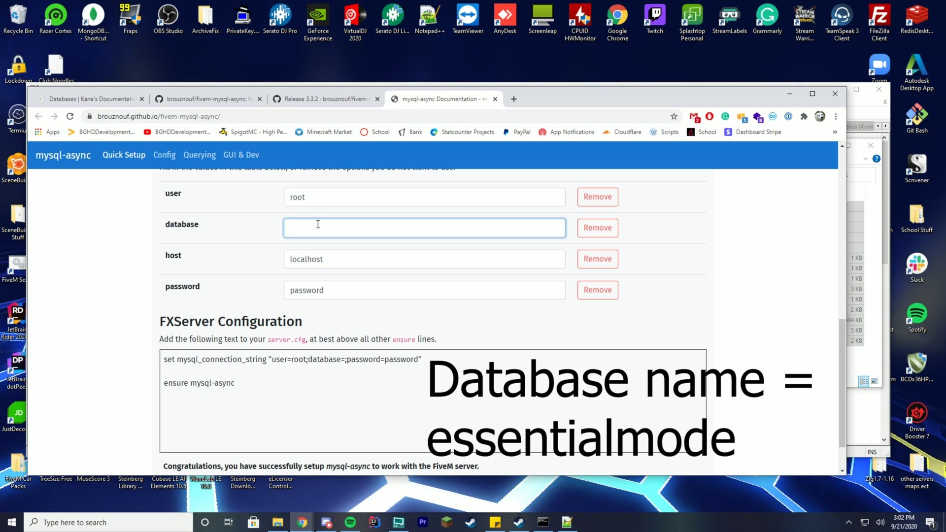
text(ex)
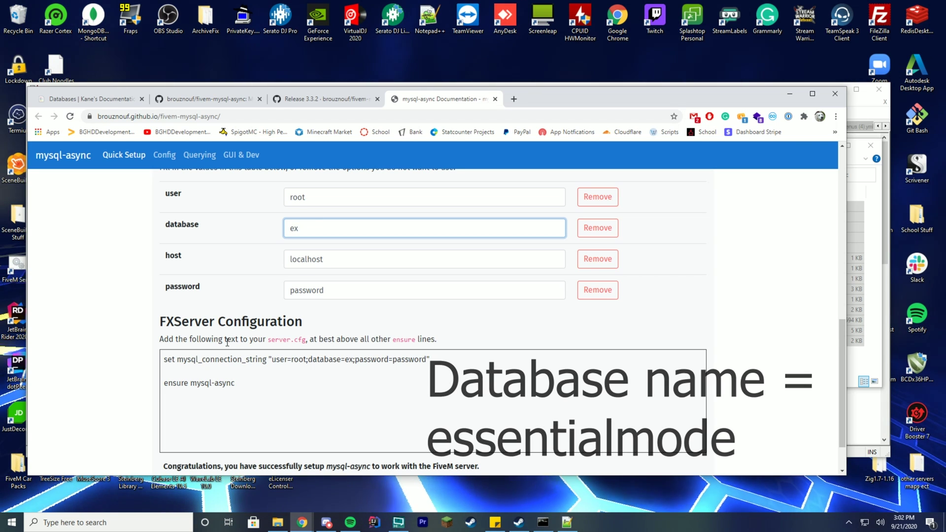
triple_click(256, 361)
key(ctrl+c)
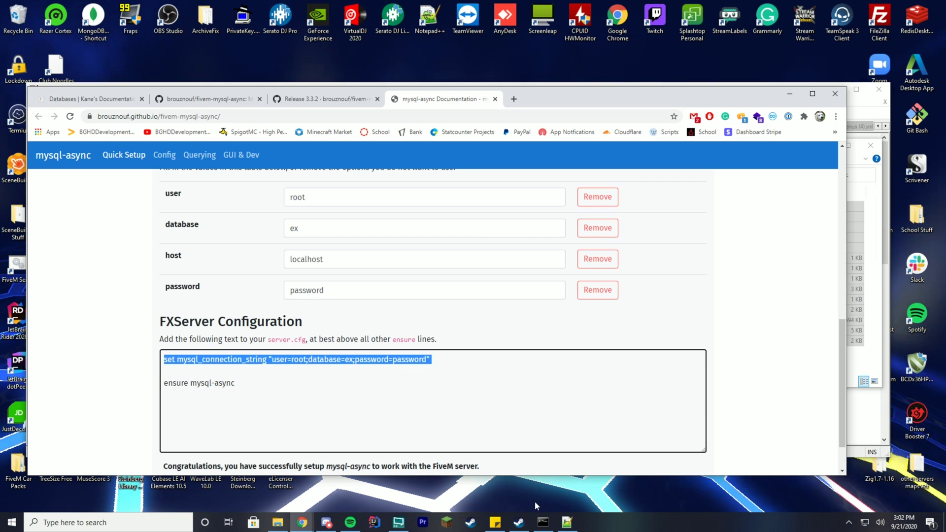
click(566, 522)
- Paste the set mysql_connection_string line at the top of server.cfg and save
click(131, 164)
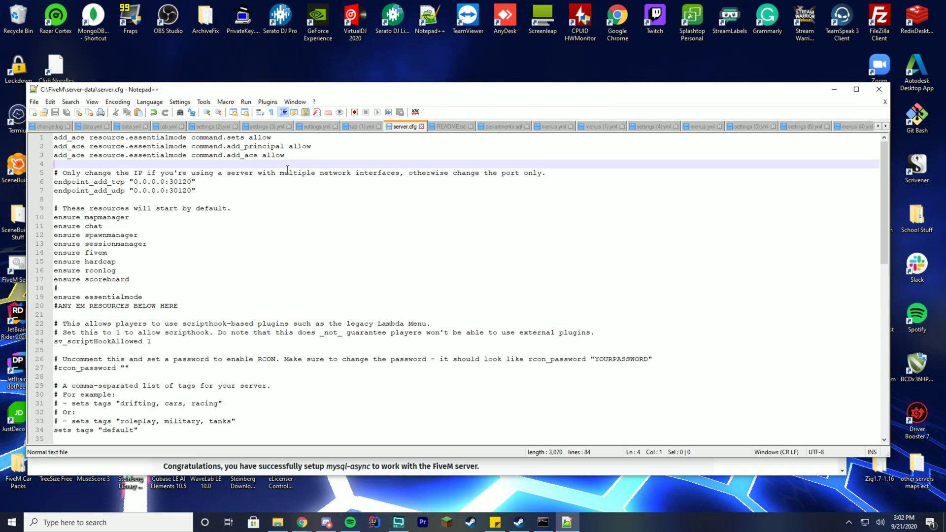
key(ctrl+v)
key(ctrl+z)
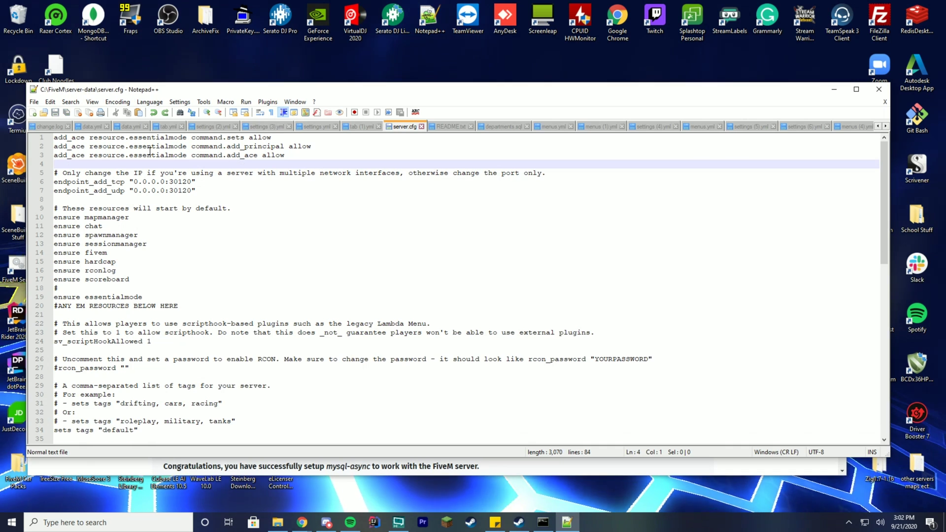
key(Up)
key(Up)
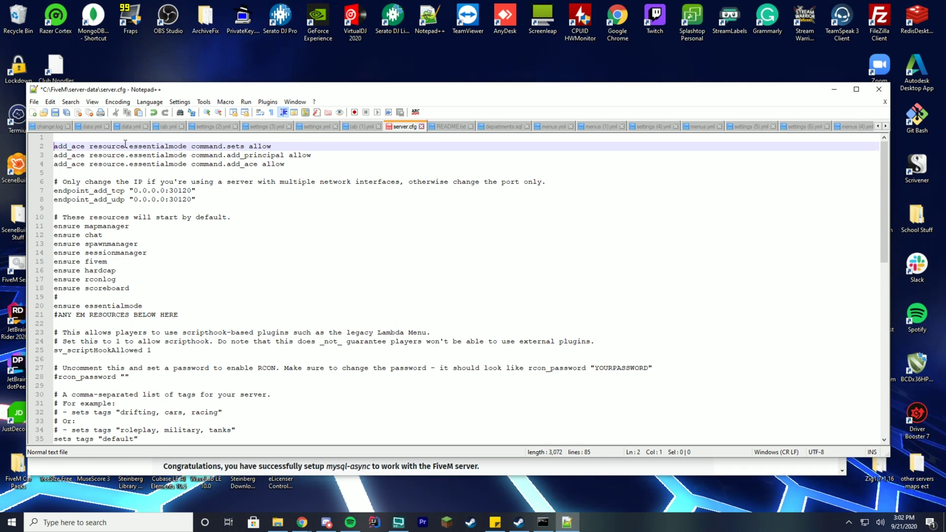
key(Up)
key(Return)
key(Up)
key(ctrl+v)
key(Left)
key(ctrl+s)
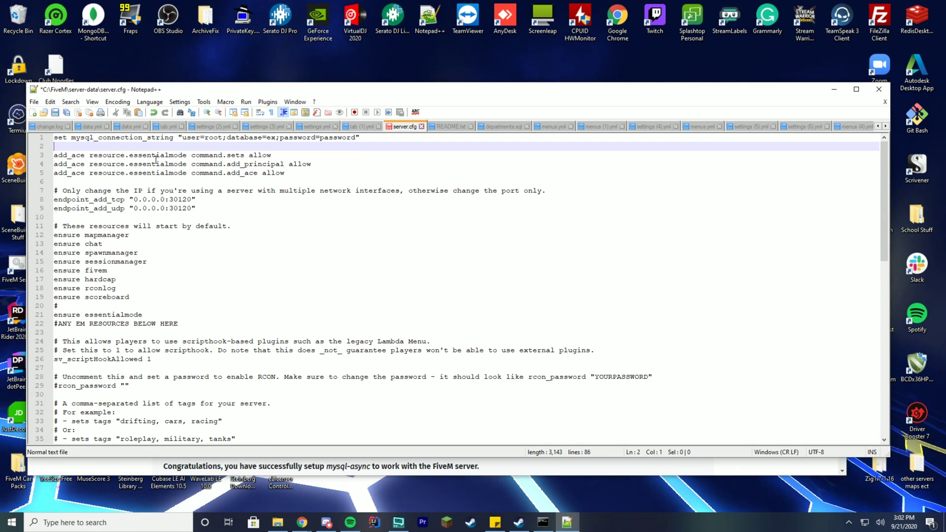
- Select the ensure mysql-async line in the mysql-async documentation
click(206, 138)
click(355, 137)
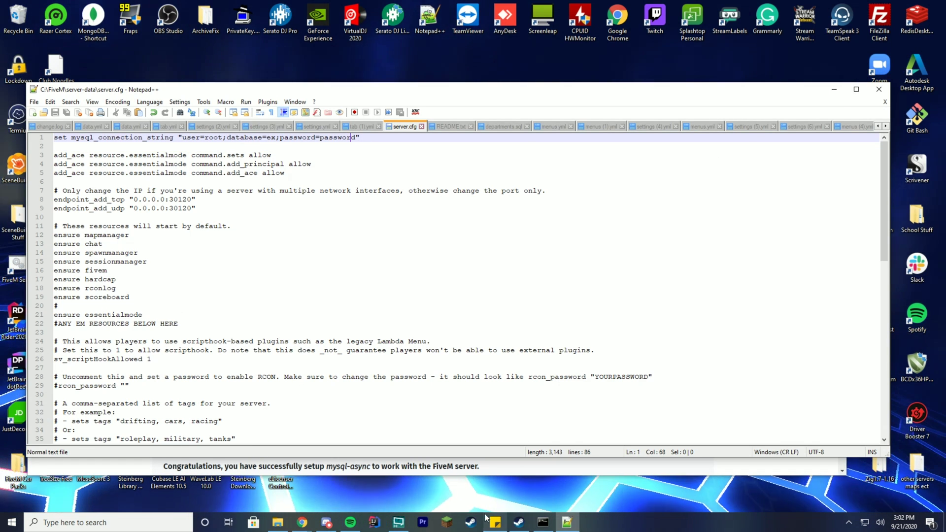
mouse_move(302, 522)
click(486, 490)
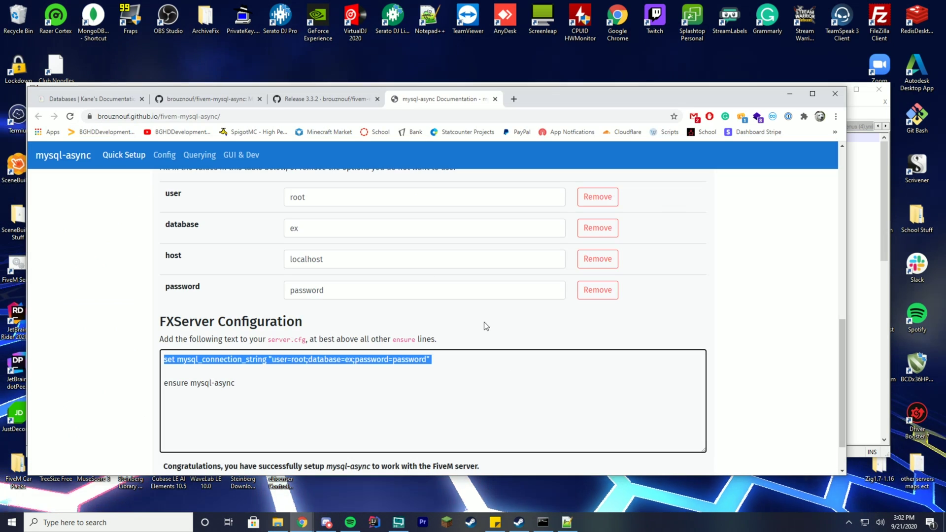
triple_click(217, 386)
key(ctrl+c)
- Paste ensure mysql-async on line 23 of server.cfg, removing the stray leading space
click(567, 522)
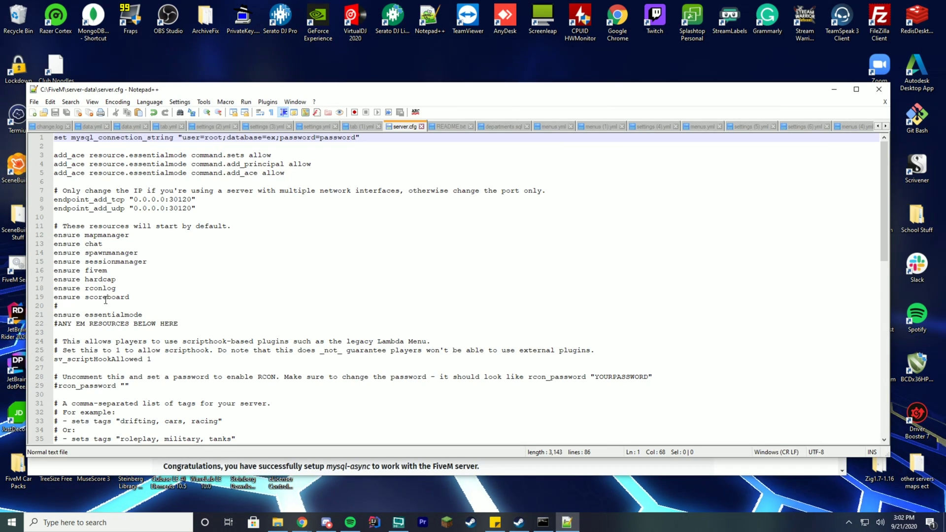
click(129, 297)
click(108, 332)
key(ctrl+v)
key(Home)
key(BackSpace)
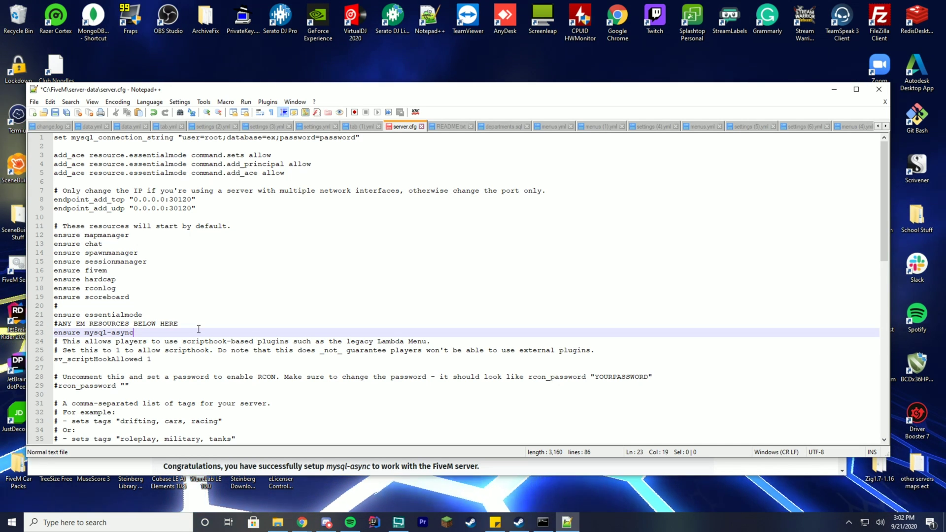
key(End)
key(Return)
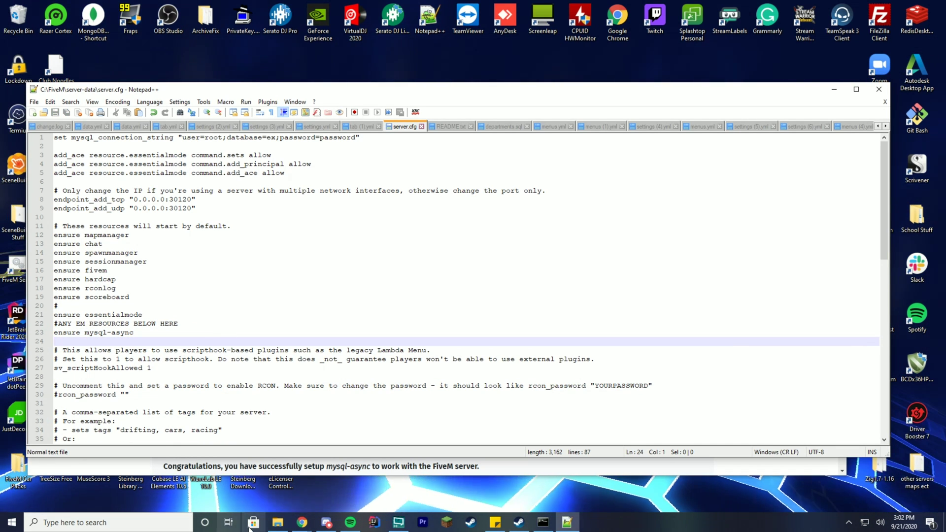
- Move ensure mysql-async up to line 12, under the default-resources comment, and save
mouse_move(302, 522)
click(499, 484)
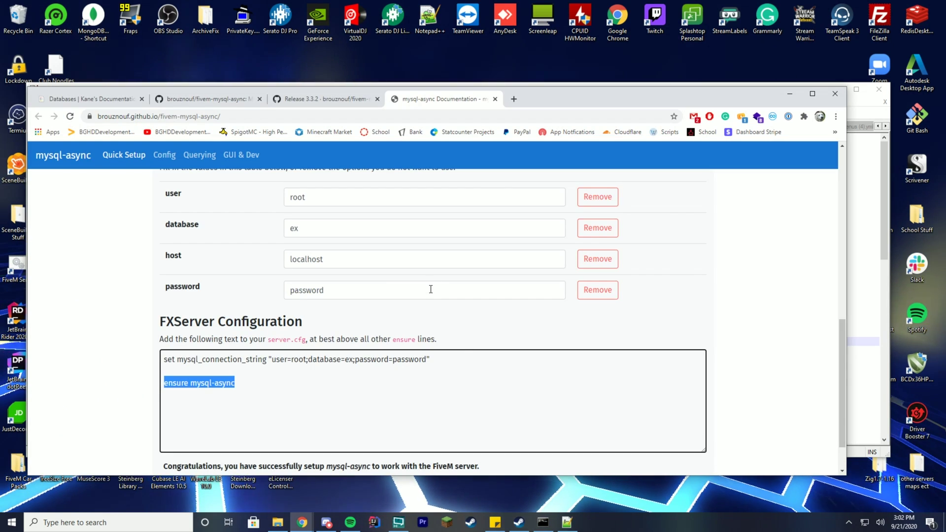
drag(351, 340, 412, 340)
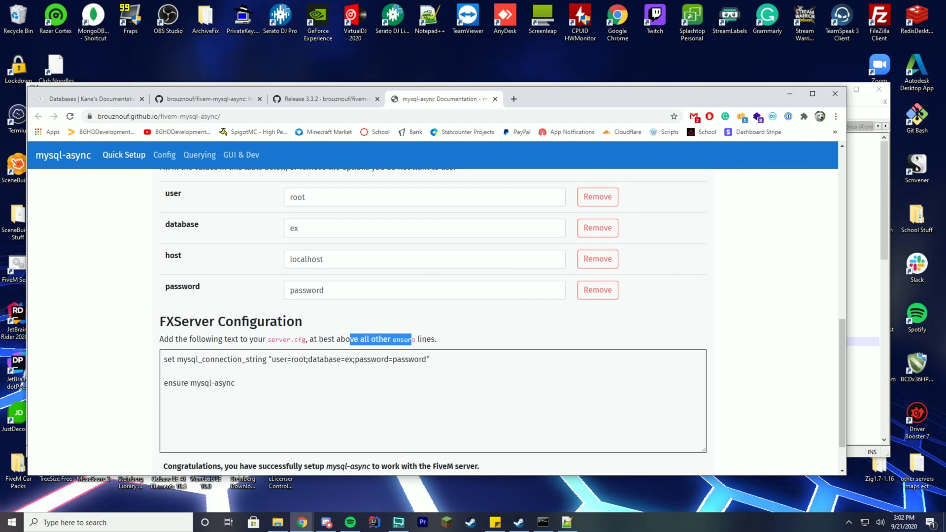
key(alt+Tab)
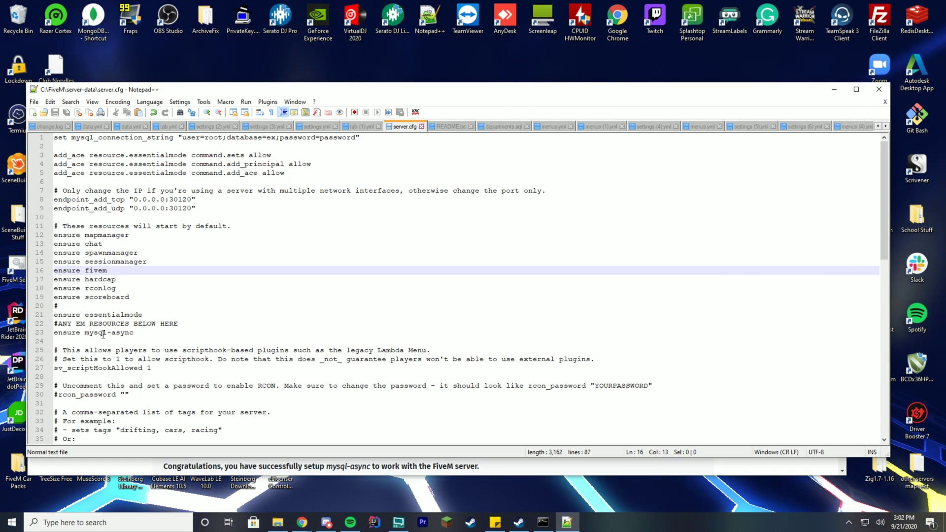
triple_click(104, 336)
key(ctrl+x)
click(239, 225)
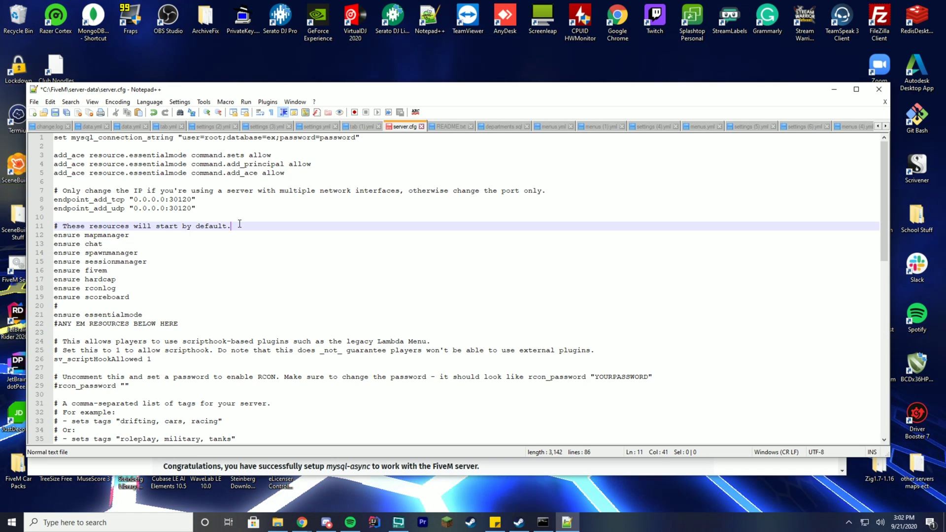
key(Return)
key(ctrl+v)
key(BackSpace)
key(ctrl+s)
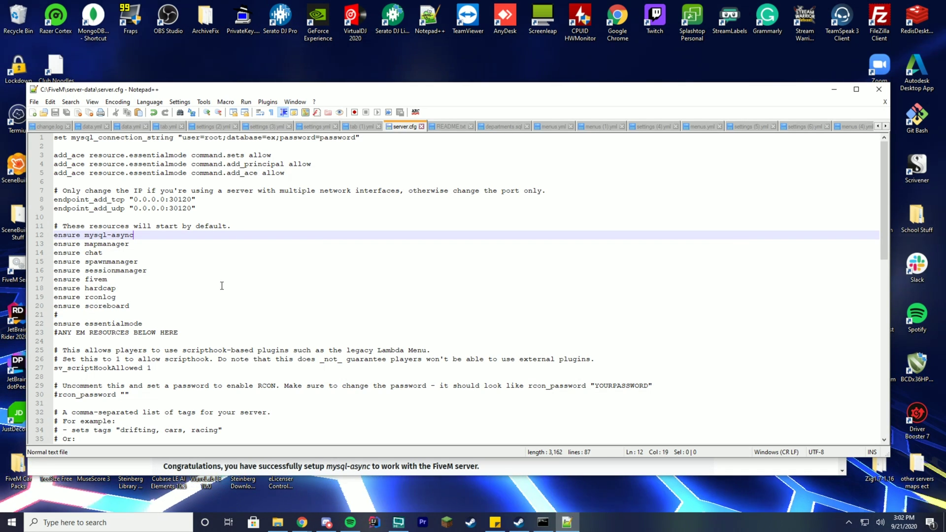
click(315, 466)
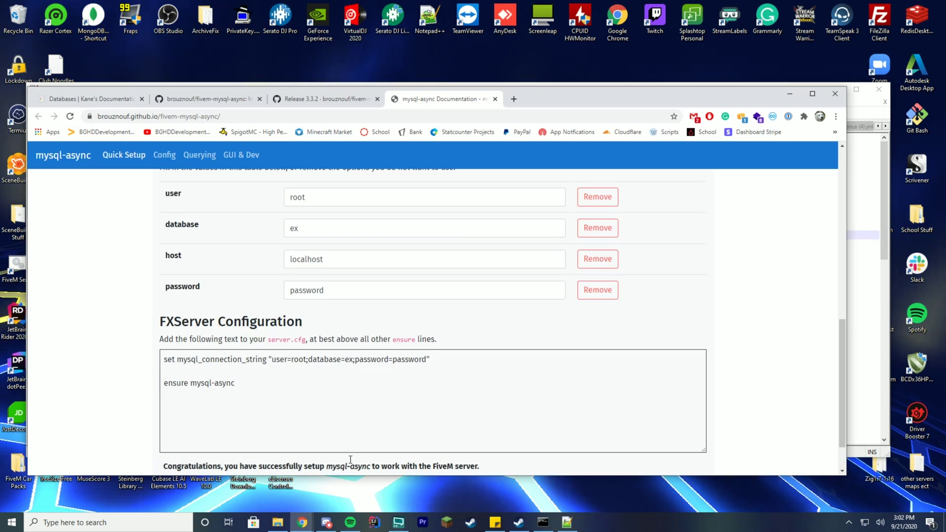
- Open the esplugin_mysql link from Kane's Databases documentation in a new tab
scroll(431, 345, down, 1)
drag(252, 415, 436, 423)
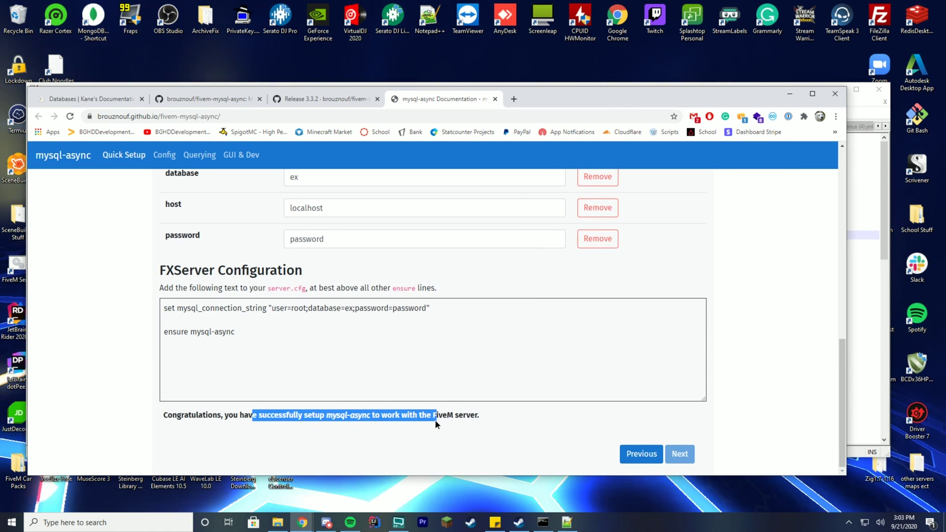
click(371, 425)
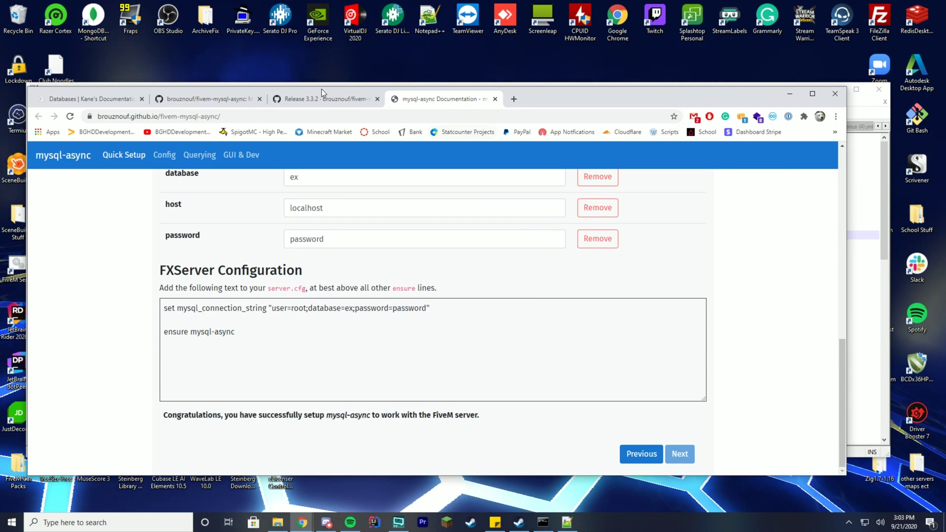
scroll(252, 267, up, 2)
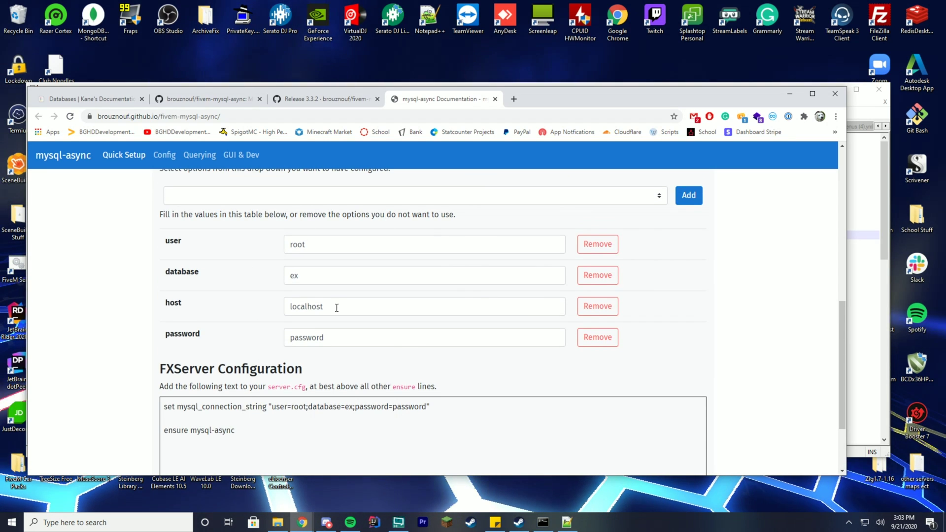
click(207, 99)
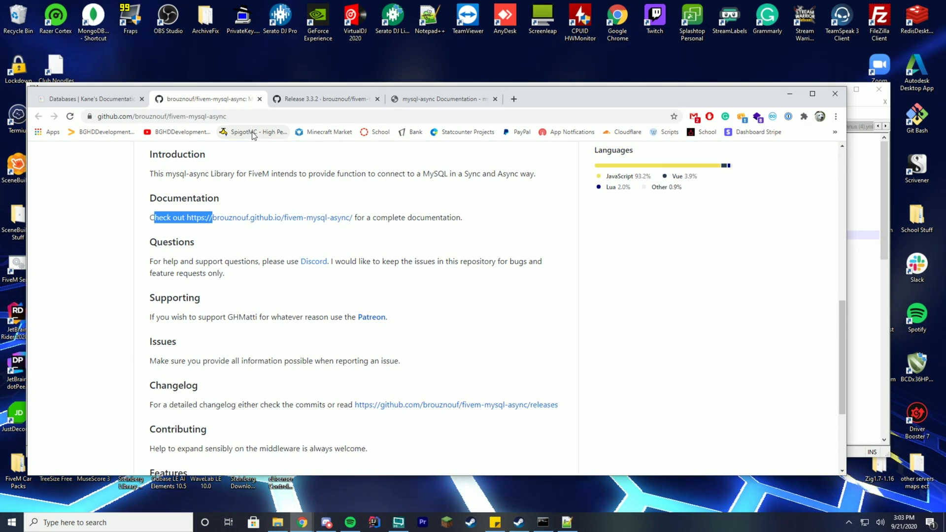
click(105, 98)
right_click(274, 257)
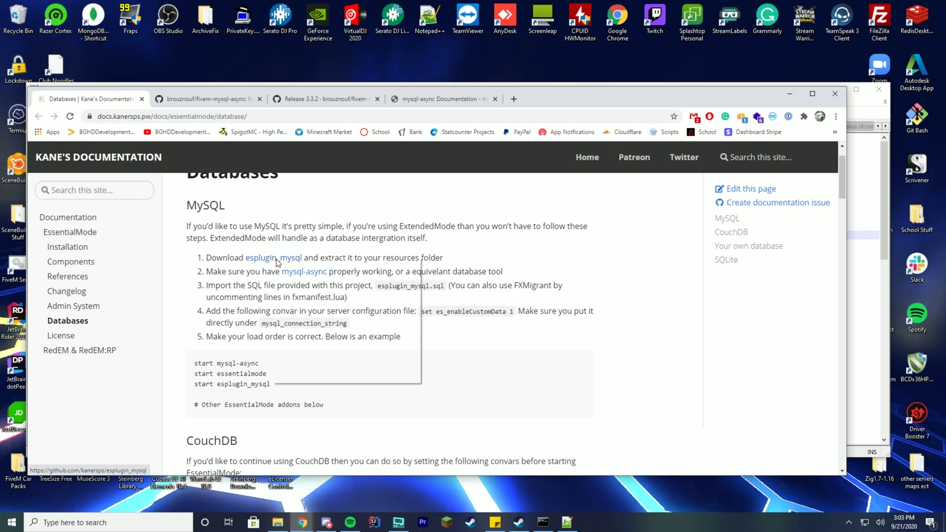
click(300, 266)
- Download the esplugin_mysql archive from its GitHub page
click(550, 100)
scroll(554, 307, down, 5)
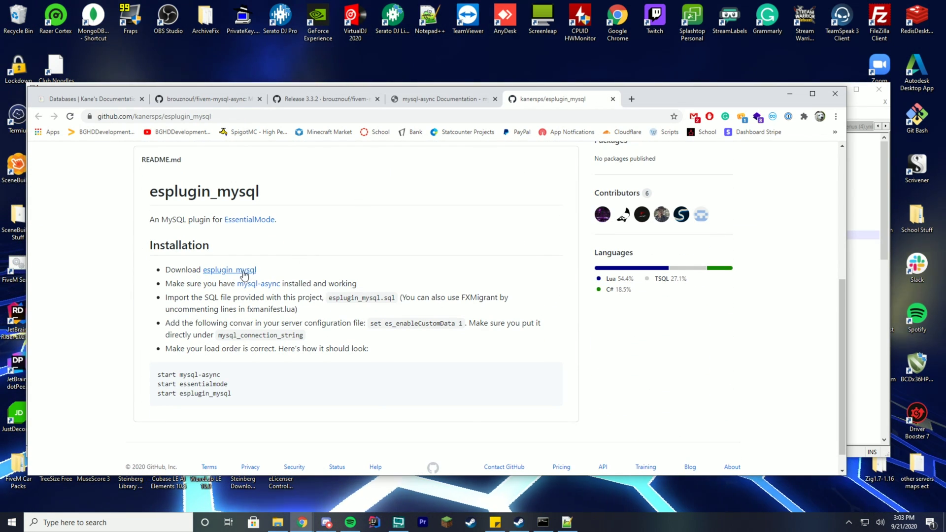
right_click(245, 270)
click(266, 274)
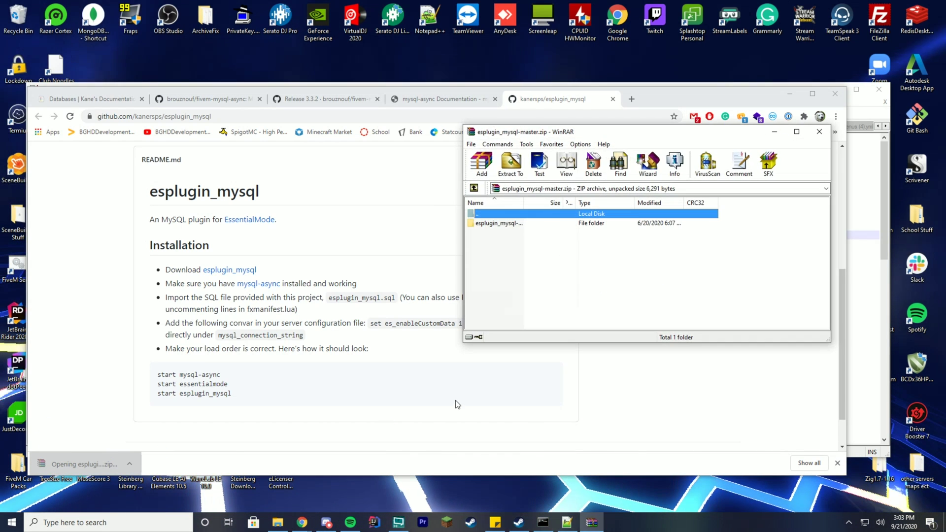
- Extract the esplugin_mysql-master folder from WinRAR into the server's resources folder
double_click(501, 223)
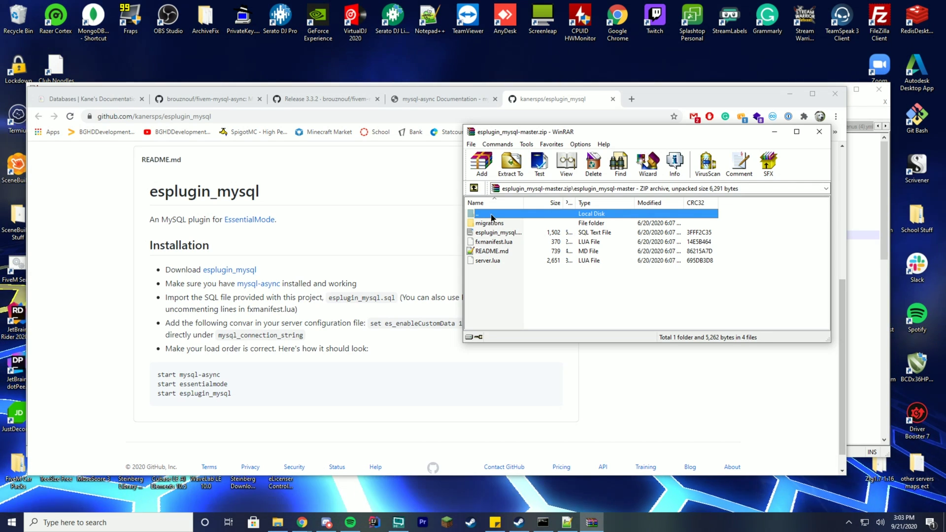
double_click(492, 218)
drag(540, 133, 233, 148)
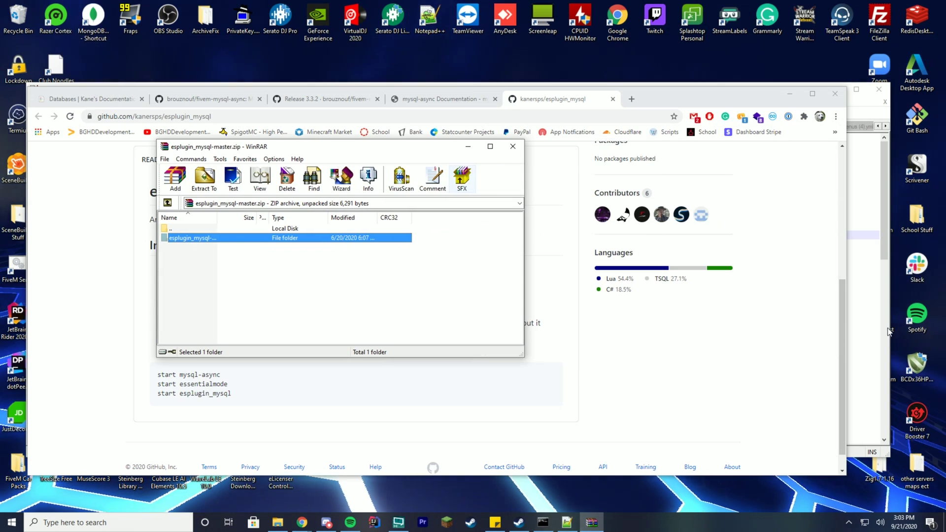
click(536, 524)
drag(673, 146, 723, 140)
drag(439, 148, 401, 65)
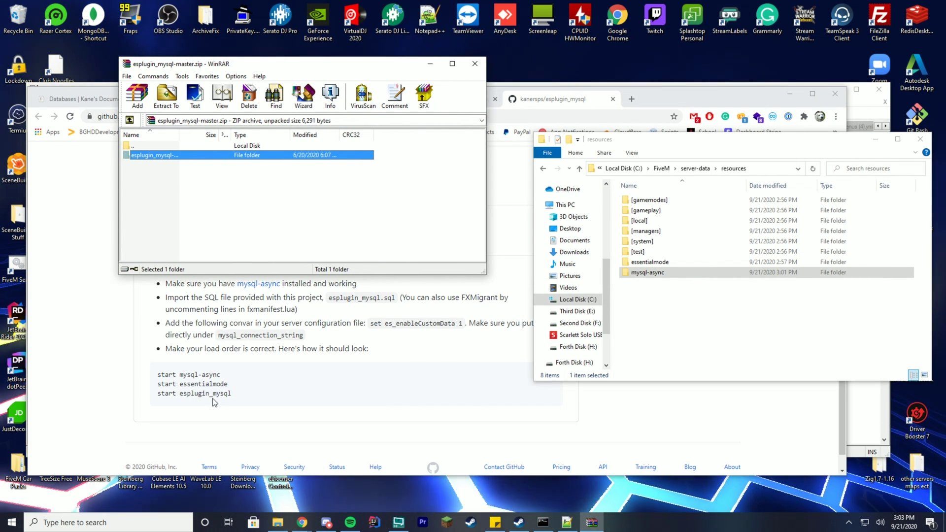
drag(182, 159, 679, 338)
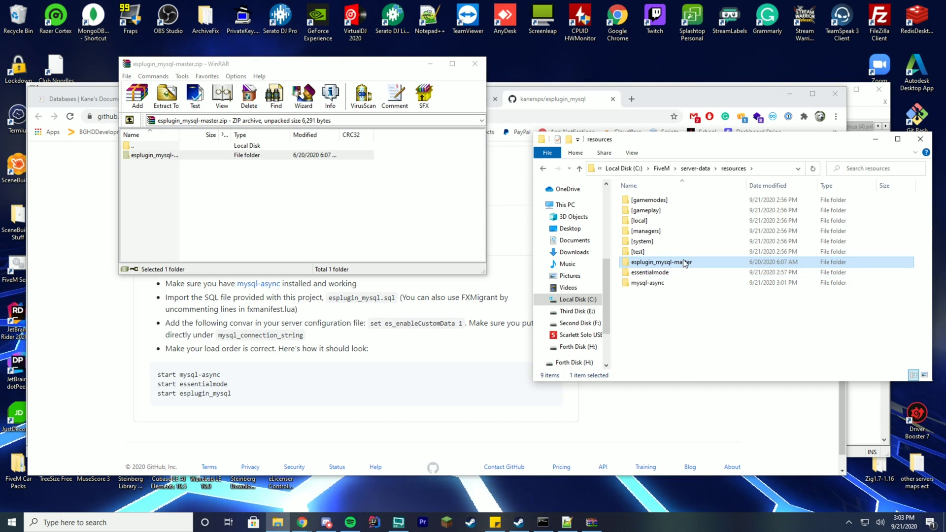
- Rename the extracted folder to esplugin_mysql
right_click(687, 262)
click(542, 490)
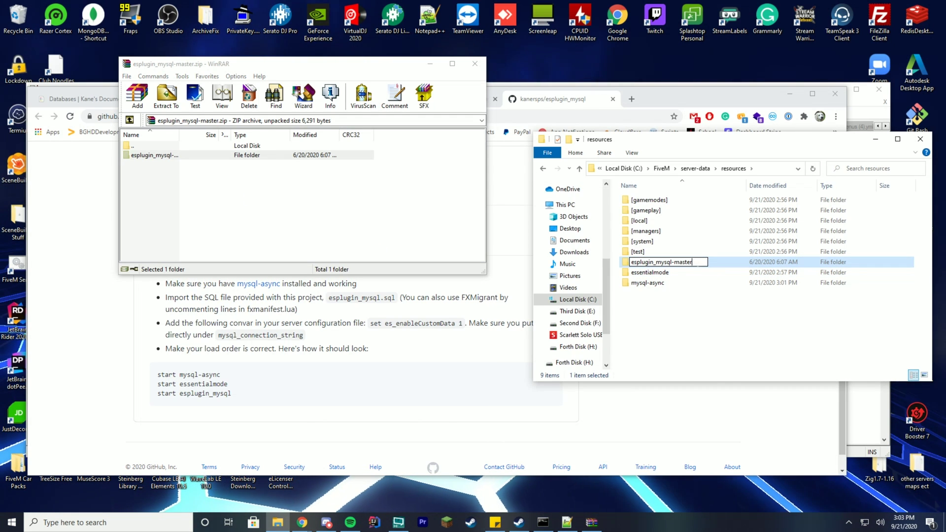
key(BackSpace)
key(BackSpace)
key(BackSpace)
key(Return)
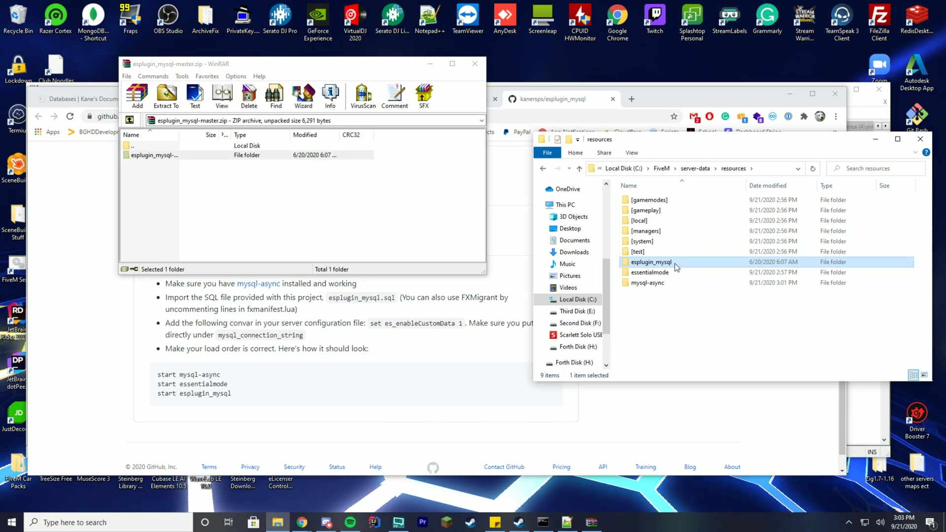
double_click(695, 262)
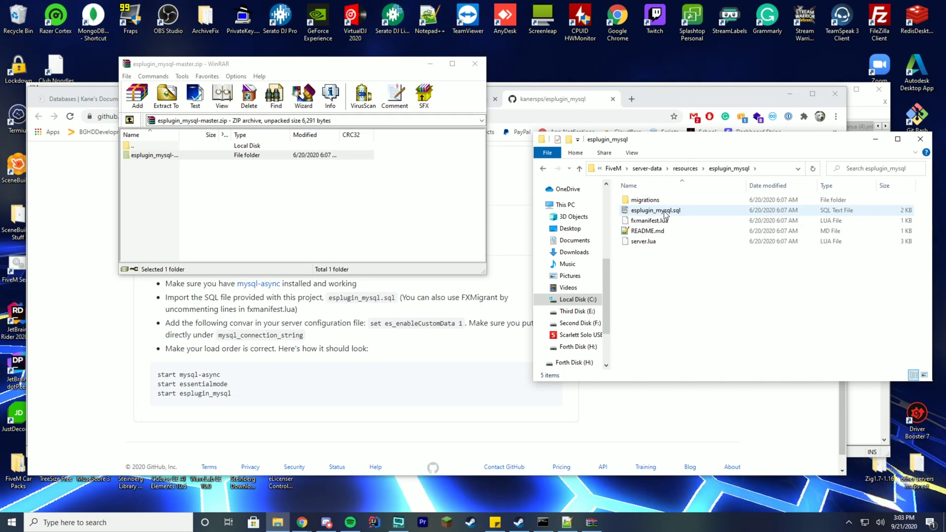
- Open server.cfg from the server-data folder in Notepad++
click(686, 168)
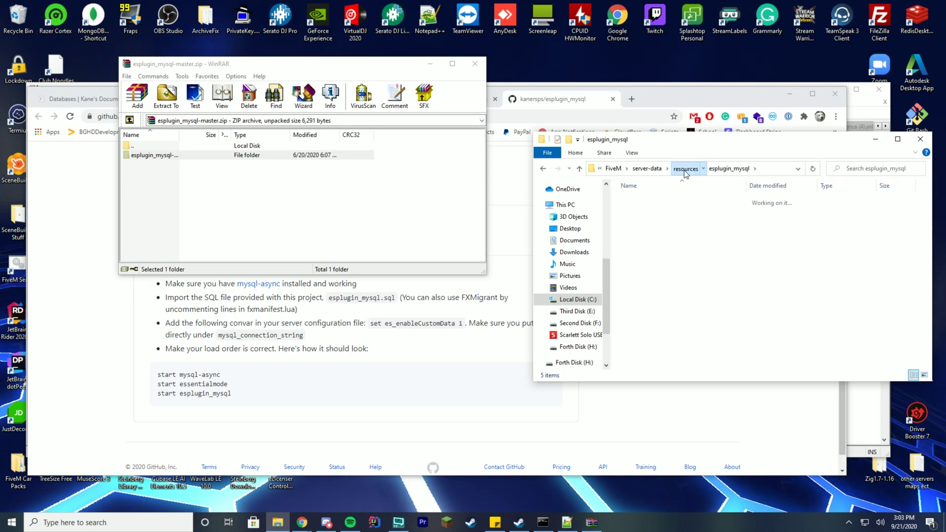
click(696, 169)
click(643, 272)
right_click(645, 274)
click(551, 317)
- Add 'ensure esplugin_mysql' on line 24, below the ANY EM RESOURCES BELOW HERE comment
drag(406, 97, 777, 87)
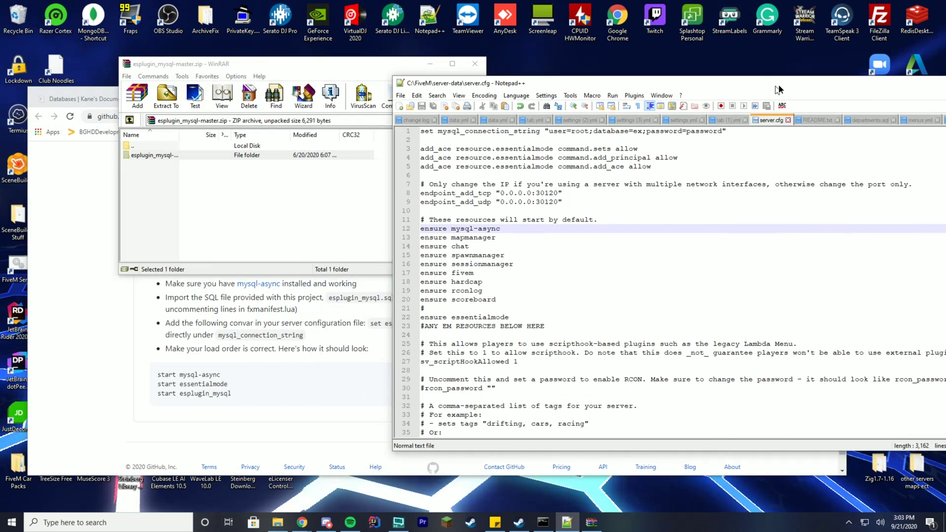
click(514, 329)
key(Return)
key(Return)
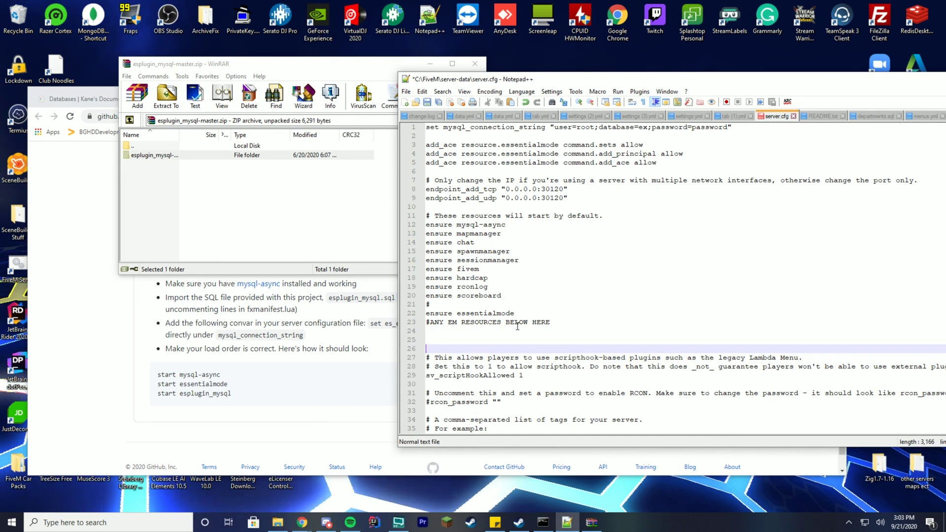
click(518, 329)
text(en)
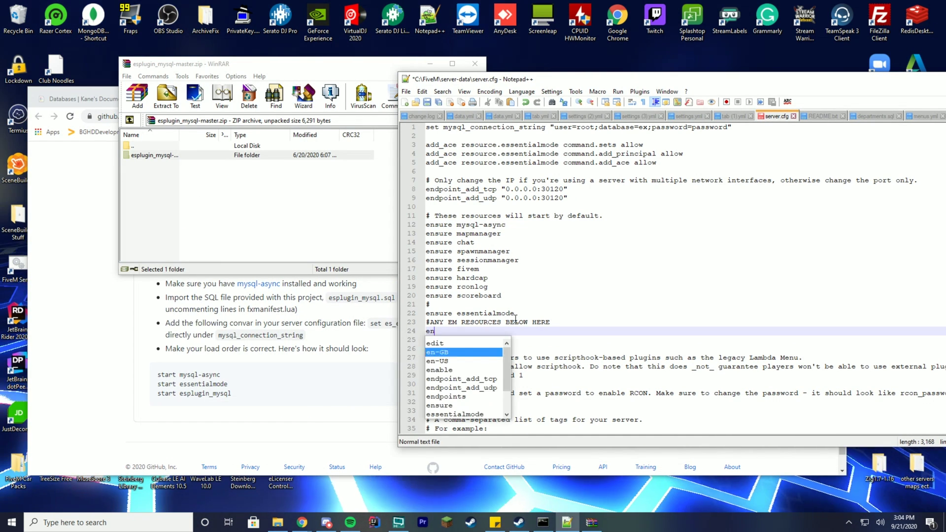
text(sure esplugin_mysql)
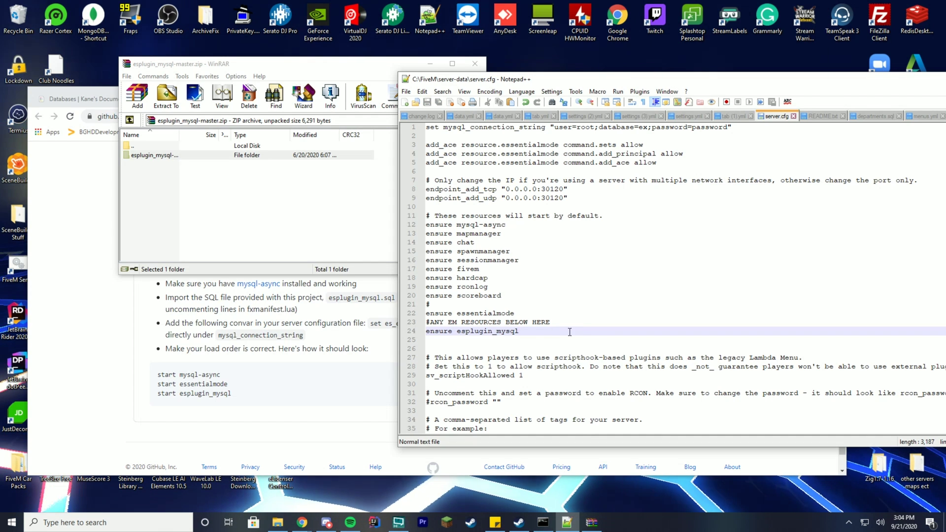
drag(677, 85, 529, 111)
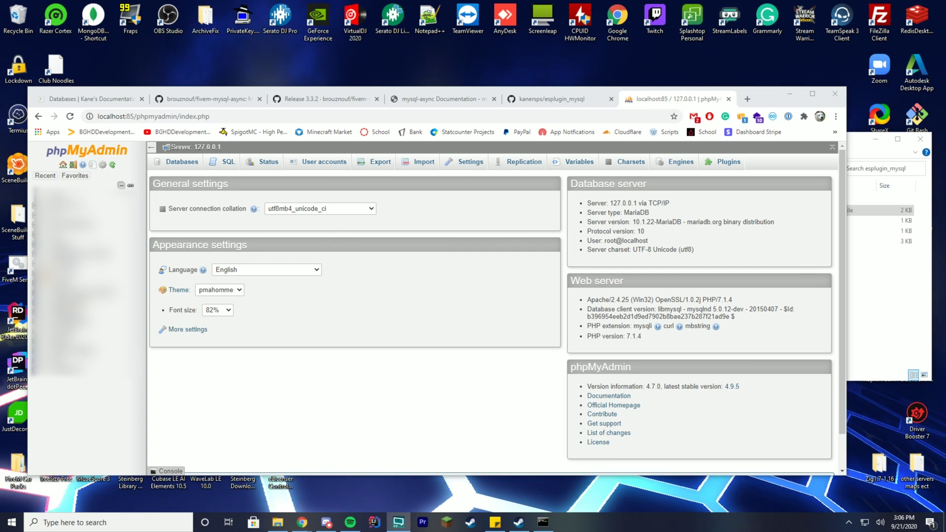
- Create the essentialmode database, import esplugin_mysql.sql, and check the empty users table
click(173, 162)
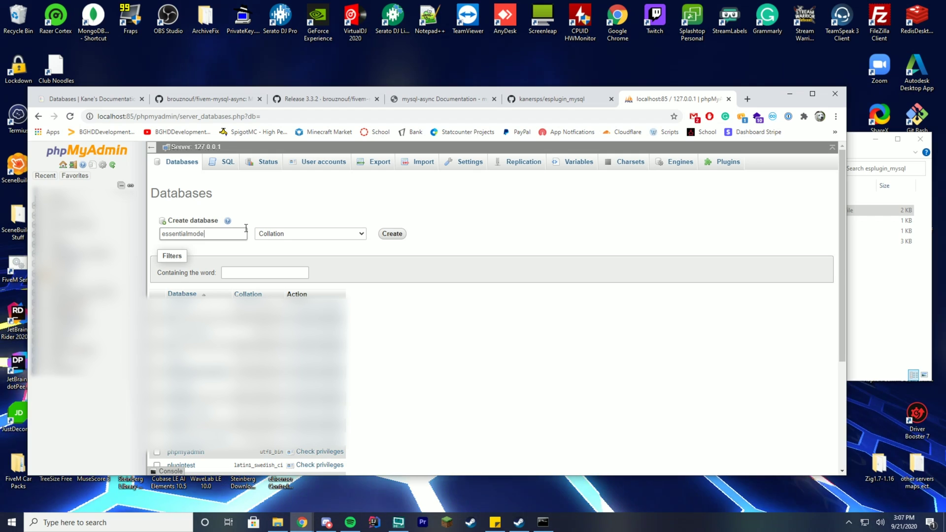
click(247, 232)
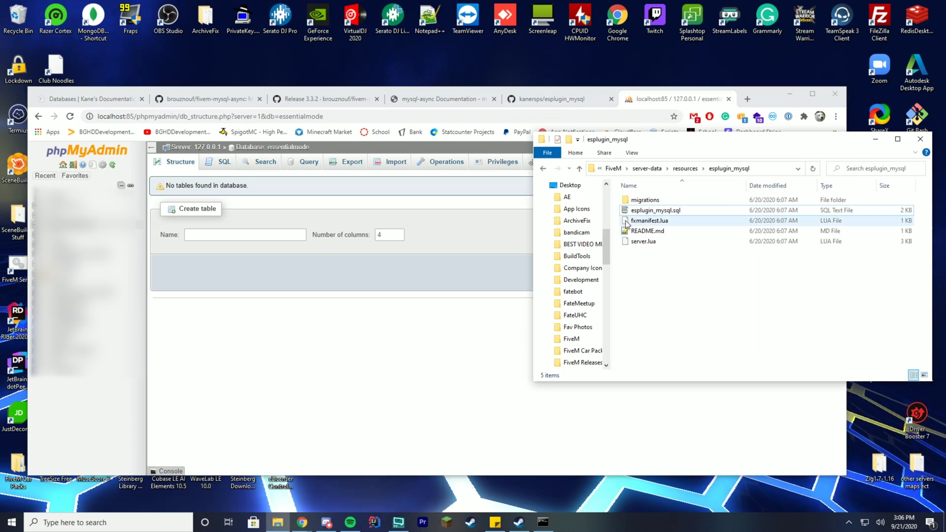
drag(653, 210, 437, 211)
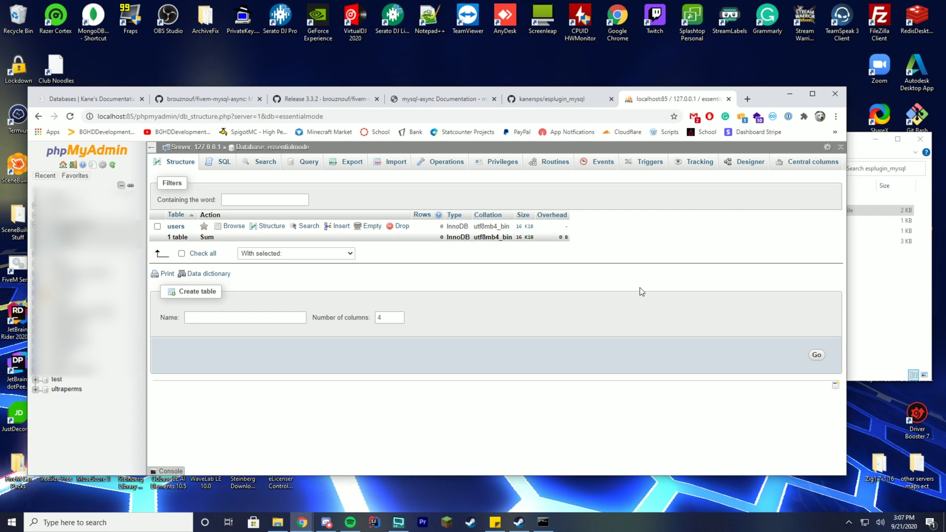
click(176, 226)
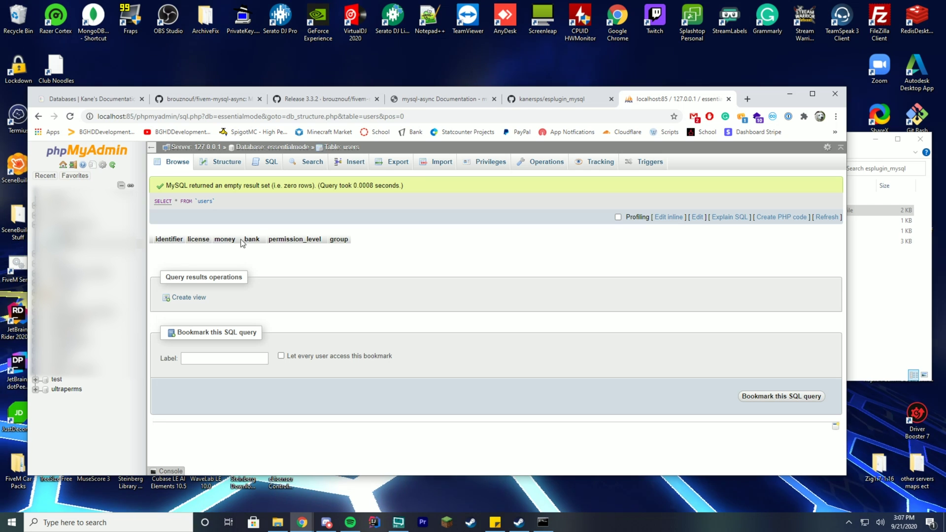
click(39, 116)
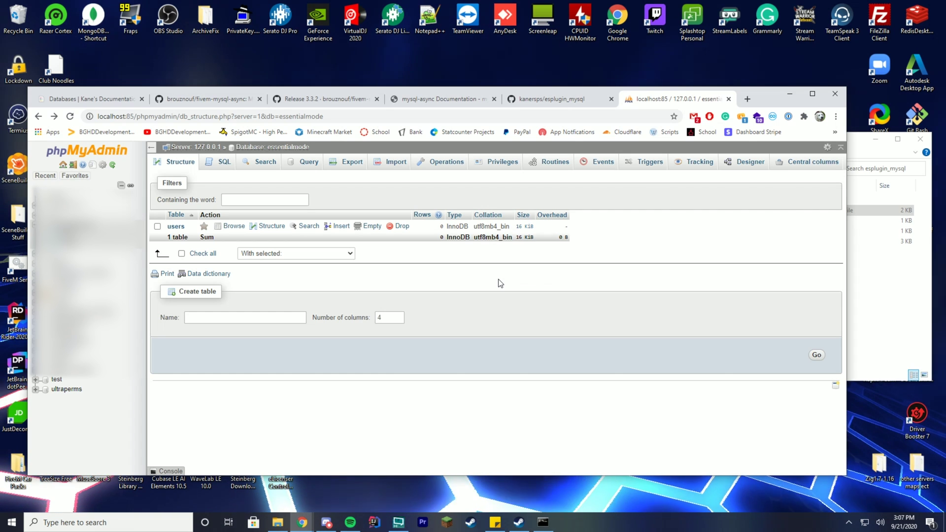
click(877, 285)
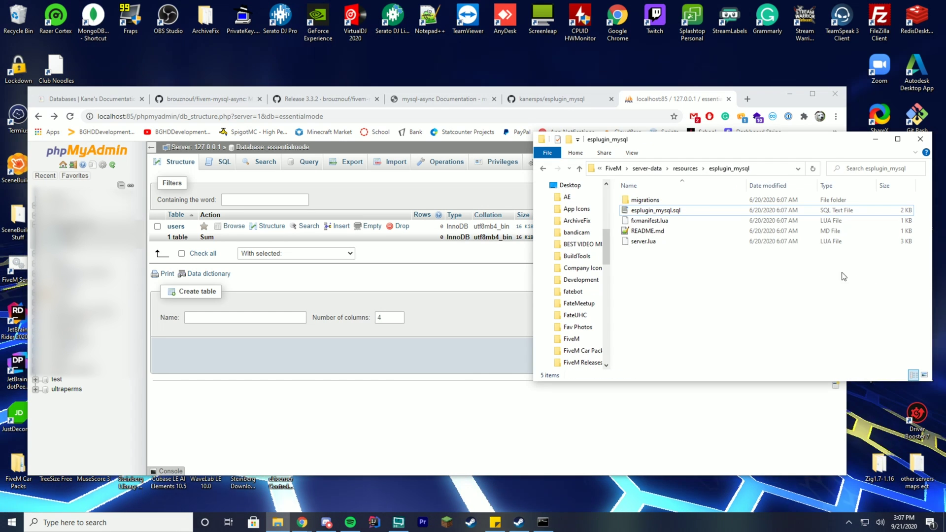
- Open server.cfg from the server-data folder in Notepad++
click(647, 169)
drag(633, 139, 205, 144)
right_click(224, 270)
click(163, 310)
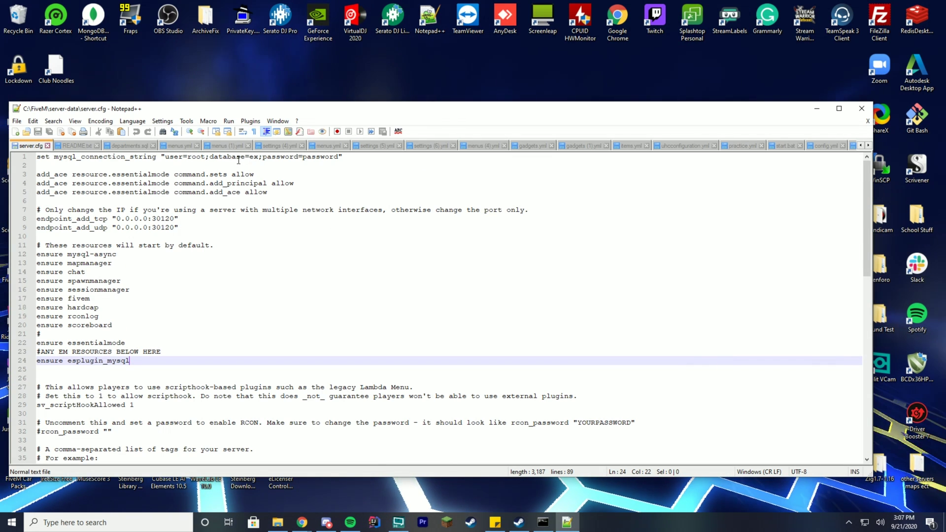
- Replace ex with essentialmode in the connection string and save server.cfg
double_click(254, 156)
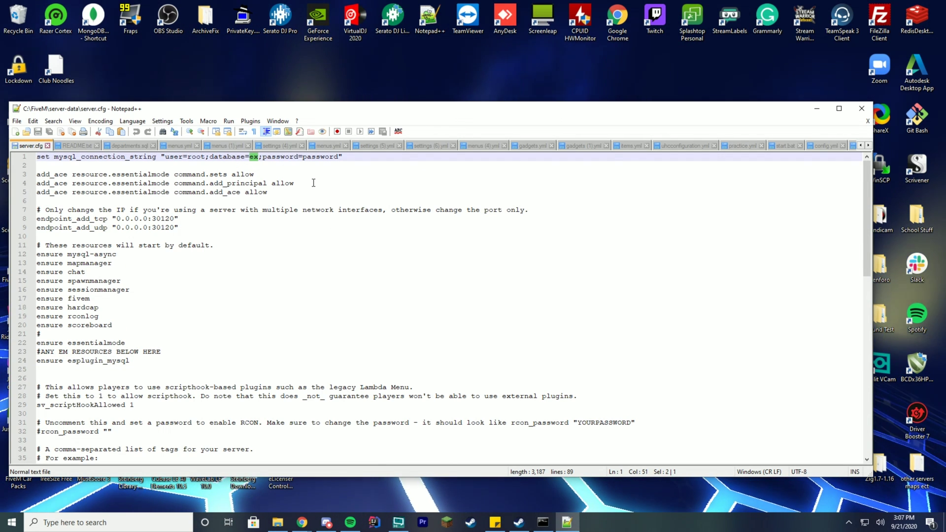
text(essen)
key(Return)
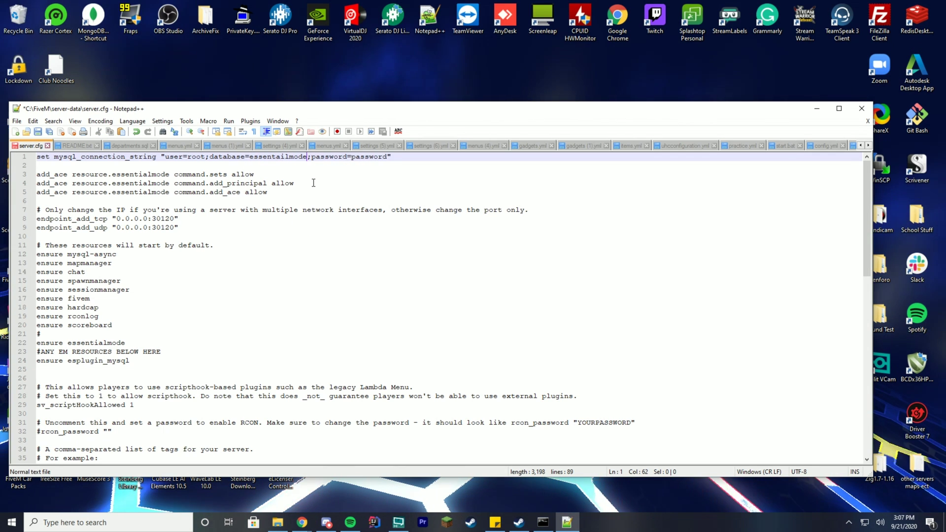
double_click(95, 342)
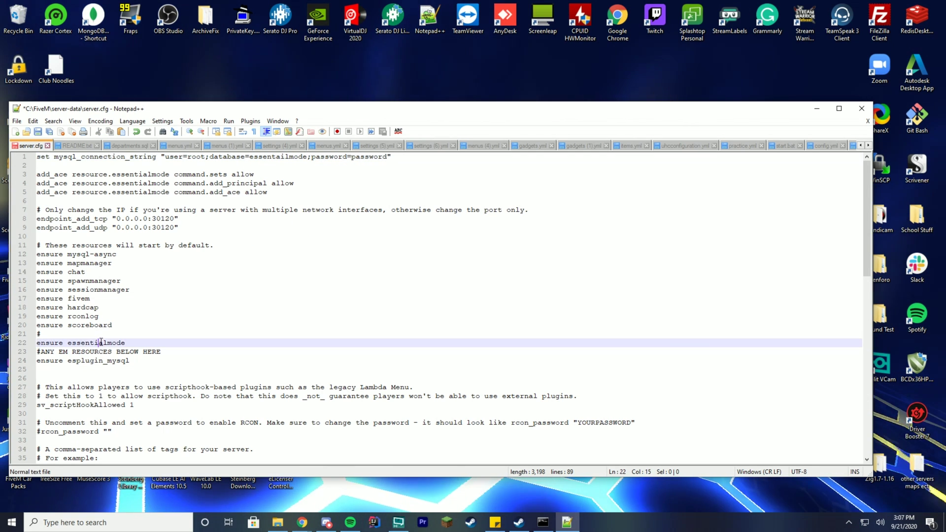
double_click(262, 158)
click(386, 166)
key(ctrl+s)
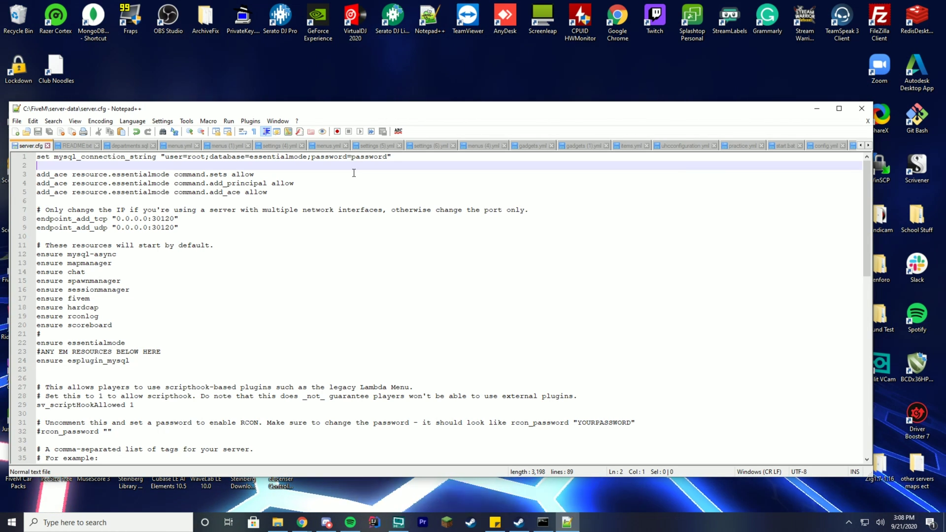
click(302, 522)
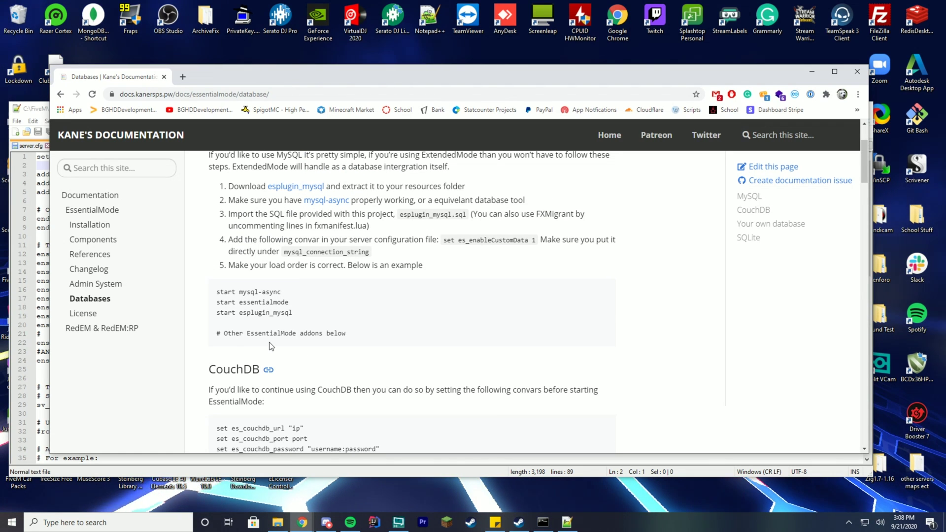
- Find and select 'set es_enableCustomData 1' in the Databases docs, then return to server.cfg
drag(292, 335, 274, 371)
click(312, 340)
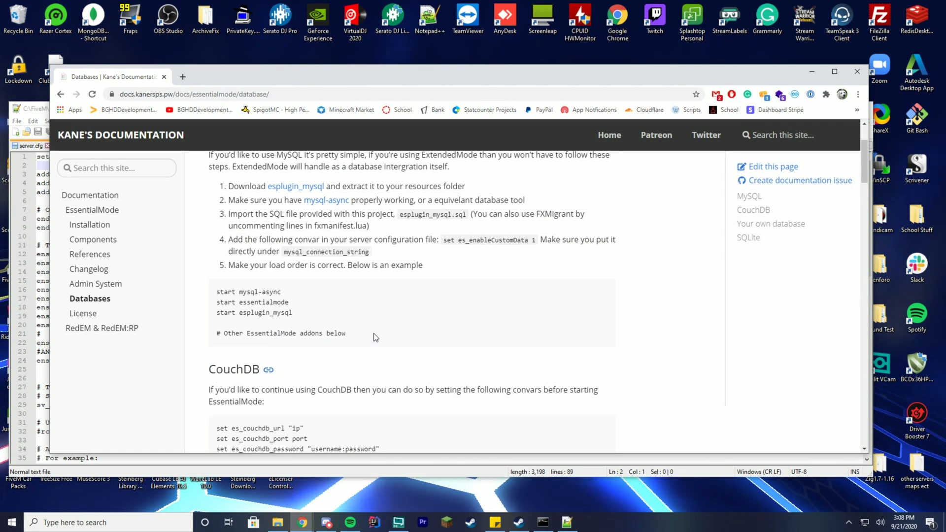
mouse_move(232, 292)
mouse_down()
mouse_move(293, 316)
mouse_move(221, 291)
mouse_up()
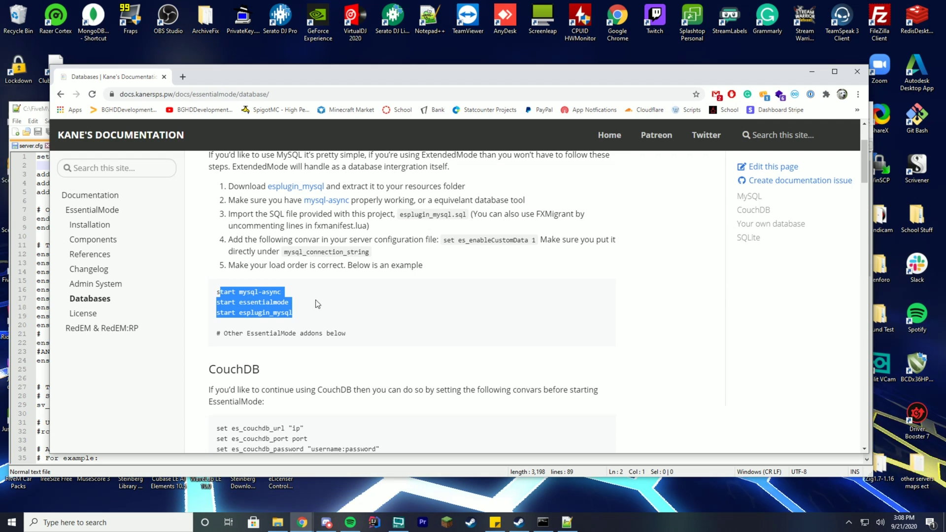
click(317, 304)
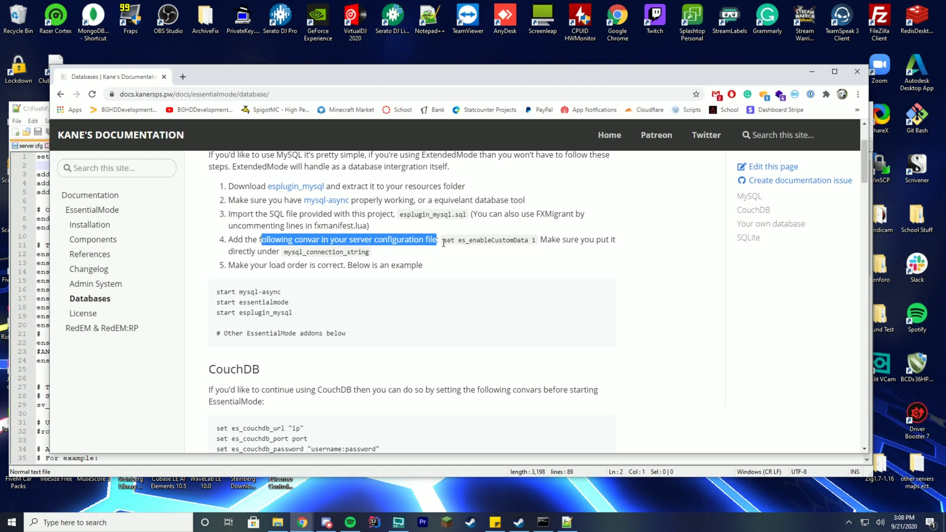
click(506, 269)
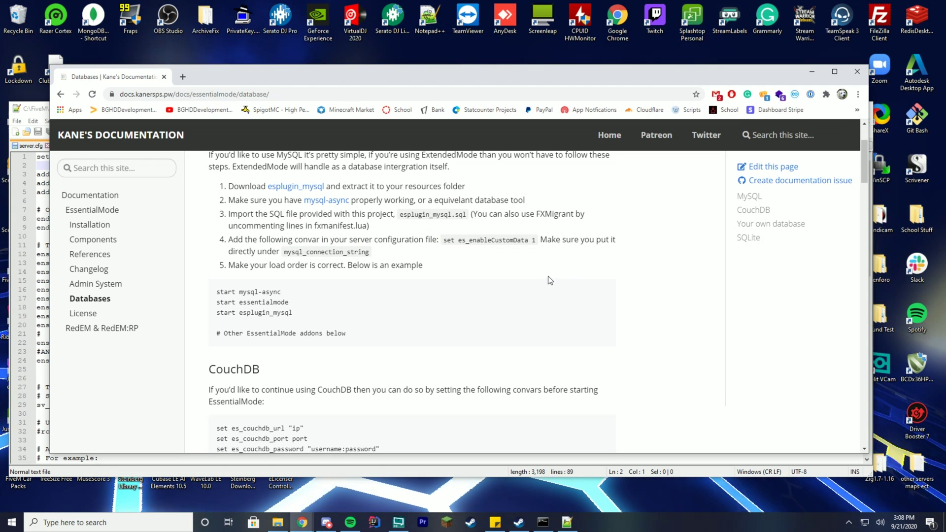
double_click(303, 253)
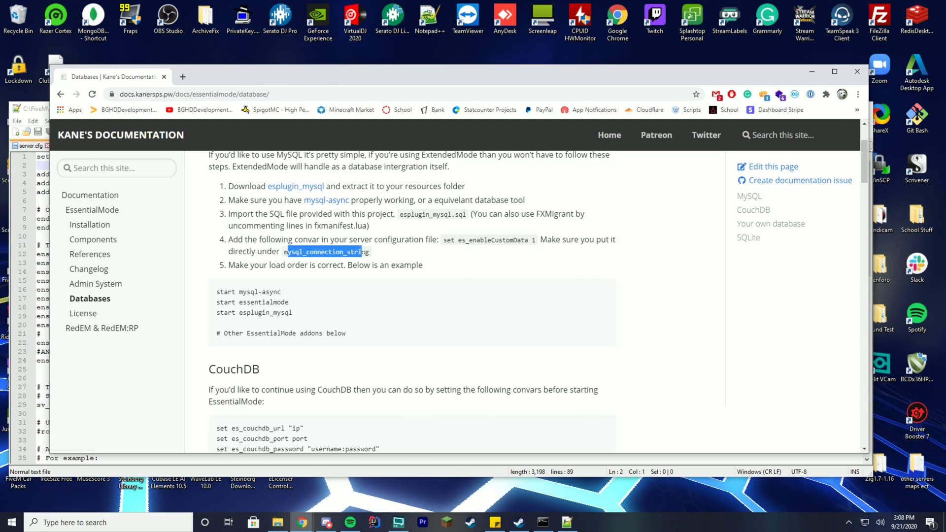
click(532, 251)
drag(535, 240, 443, 240)
drag(504, 78, 504, 240)
click(345, 108)
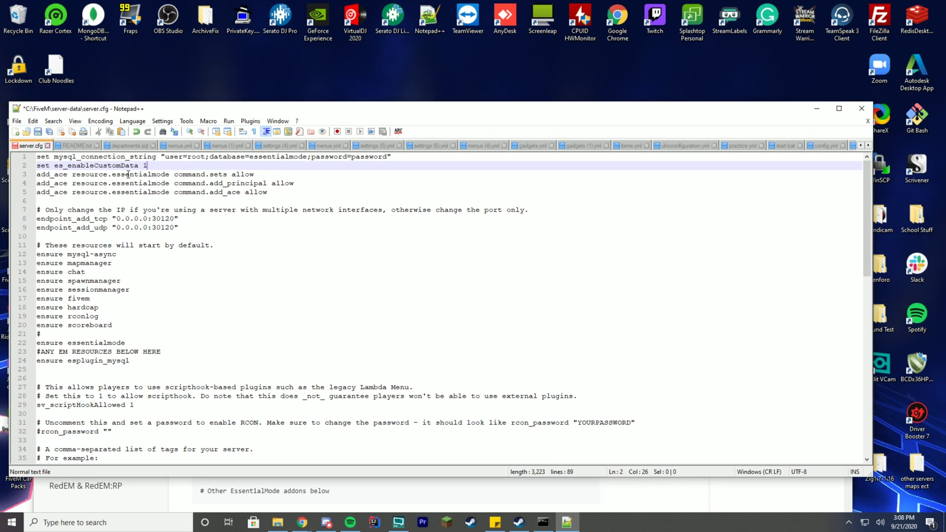
- Add a blank line below es_enableCustomData 1, save server.cfg, and return to the Databases docs
key(Return)
key(ctrl+s)
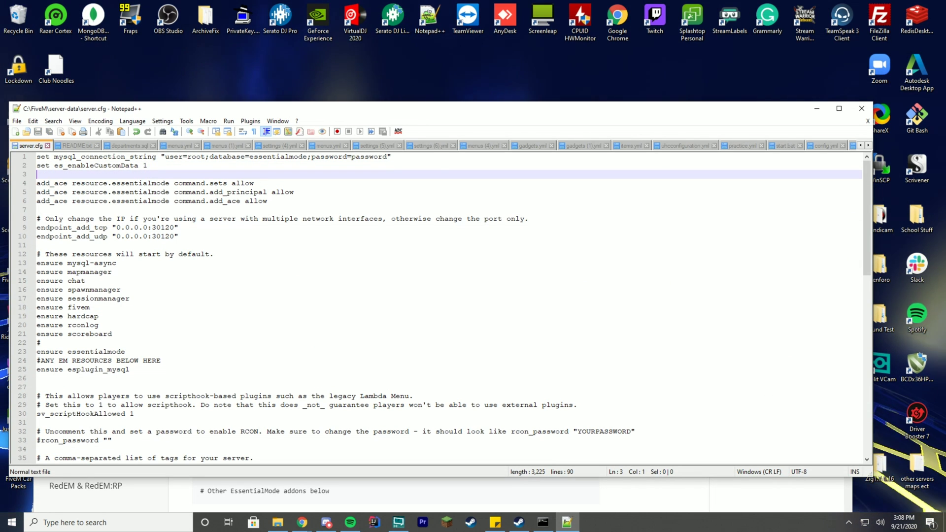
key(alt+Tab)
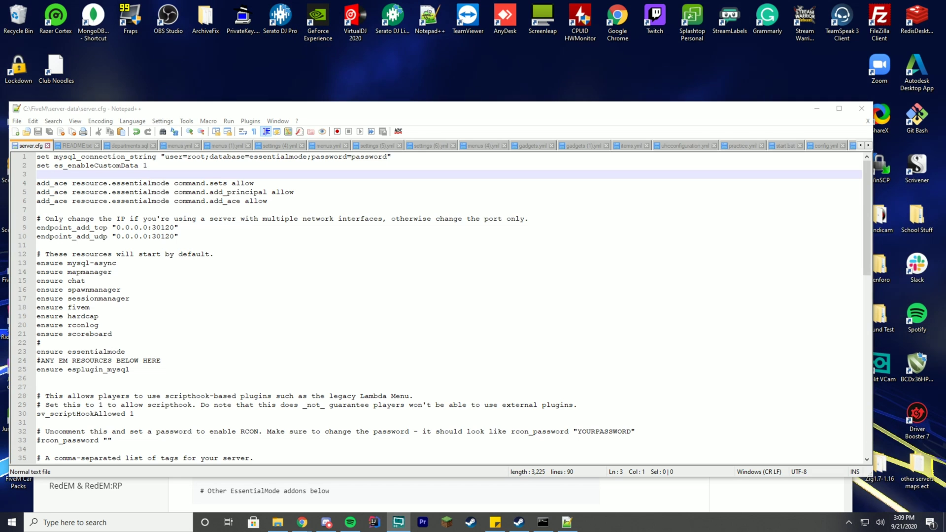
key(alt+Tab)
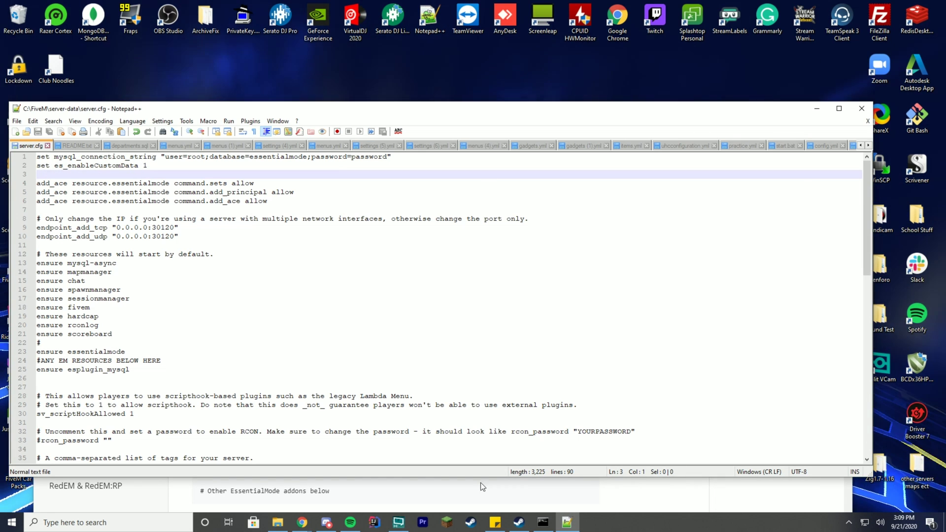
click(482, 487)
drag(347, 226, 346, 111)
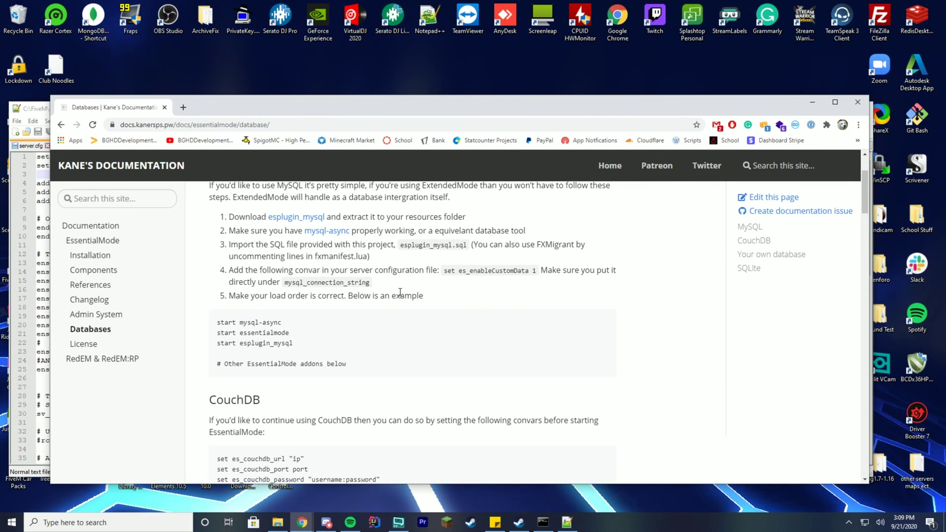
- Move the ensure mysql-async line from line 13 to just below the # line
drag(239, 324, 281, 322)
drag(305, 105, 467, 87)
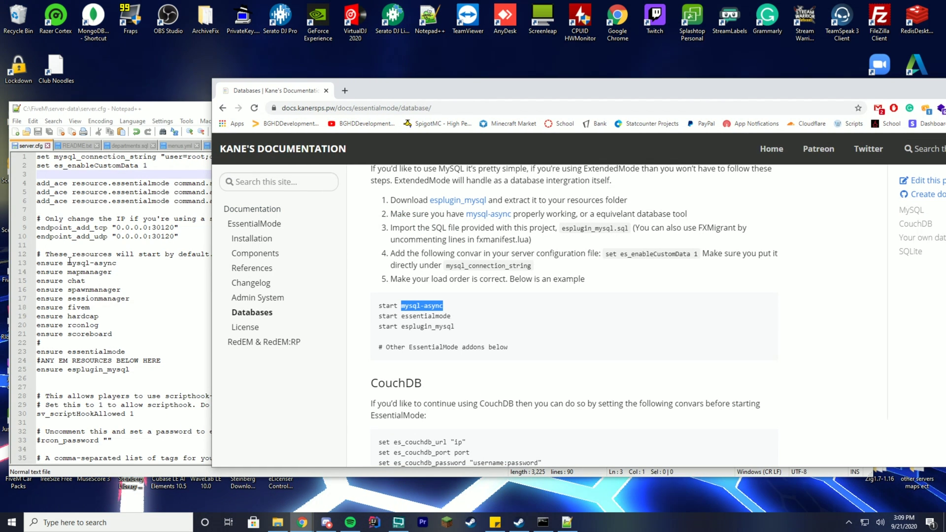
click(70, 262)
triple_click(94, 262)
key(ctrl+c)
key(Delete)
click(100, 333)
key(Return)
key(ctrl+v)
key(BackSpace)
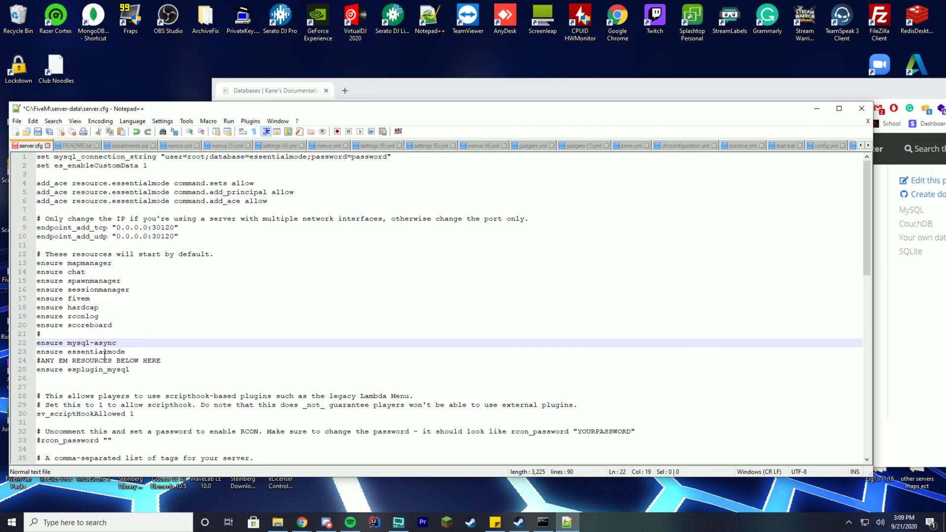
- Move the #ANY EM RESOURCES BELOW HERE comment below the ensure esplugin_mysql line
triple_click(106, 362)
key(ctrl+x)
key(Down)
key(ctrl+v)
click(916, 341)
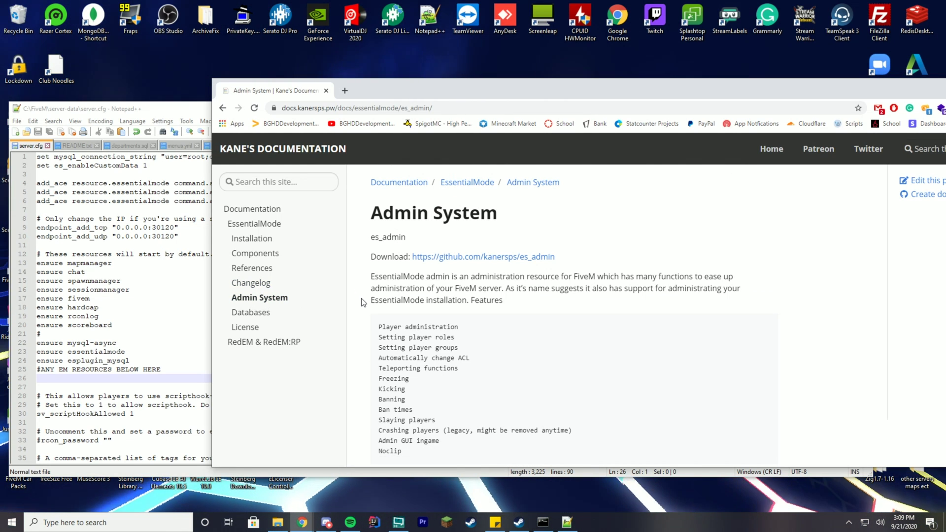
- Return to the Admin System docs and open the linked es_admin GitHub repository
scroll(362, 302, down, 2)
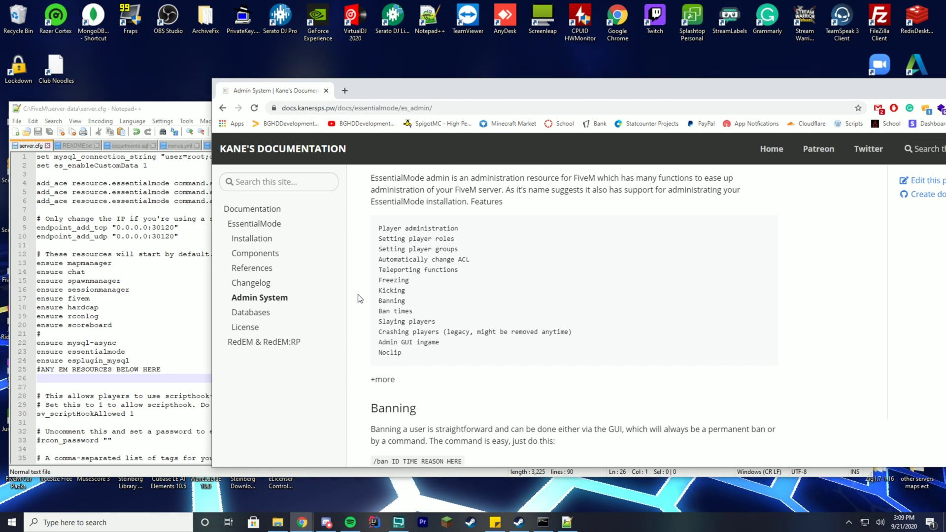
scroll(362, 315, down, 3)
scroll(385, 337, up, 5)
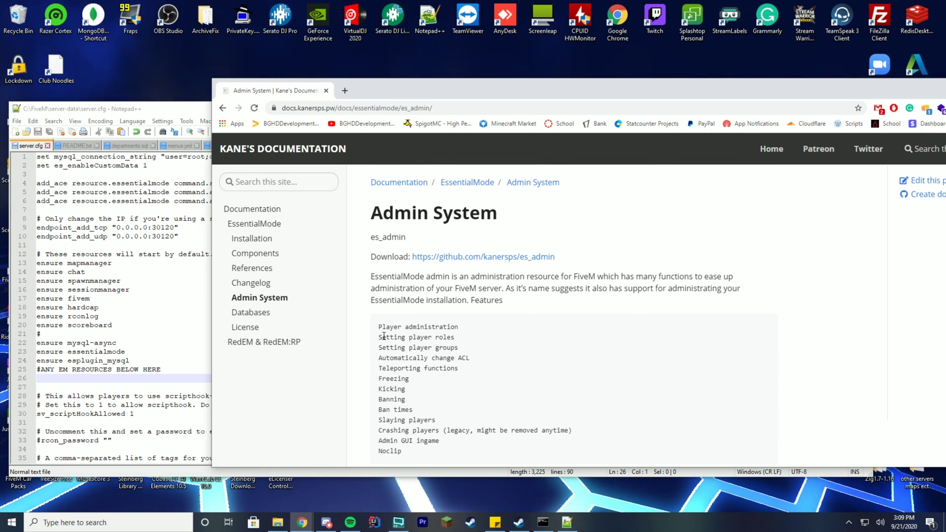
right_click(459, 265)
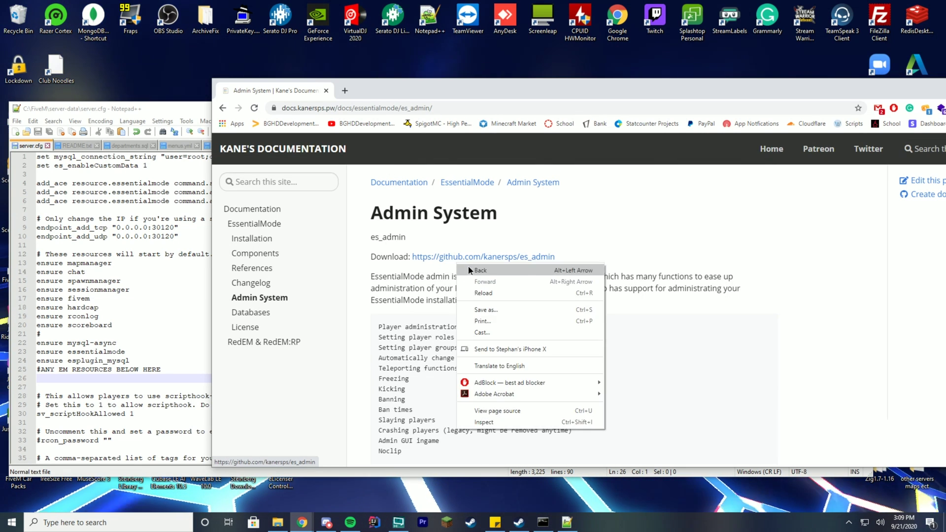
click(480, 281)
scroll(444, 263, up, 3)
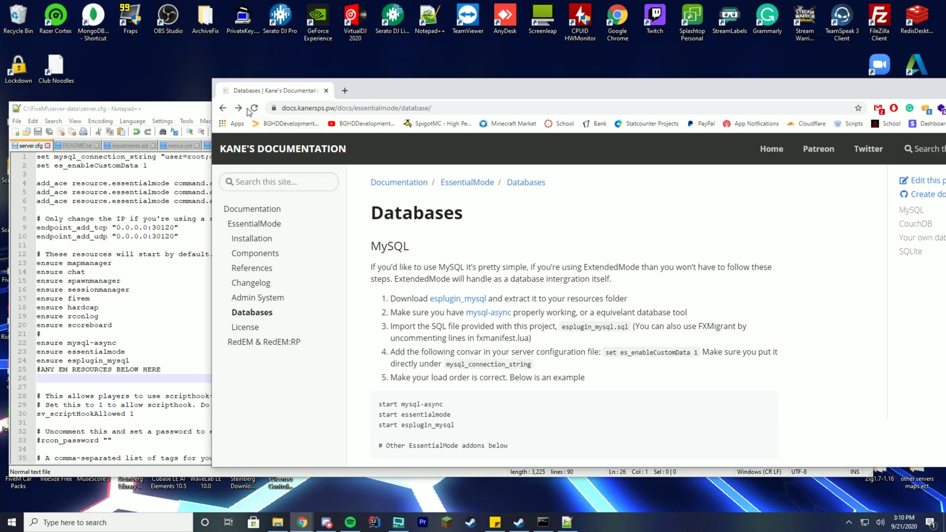
key(alt+Left)
click(500, 260)
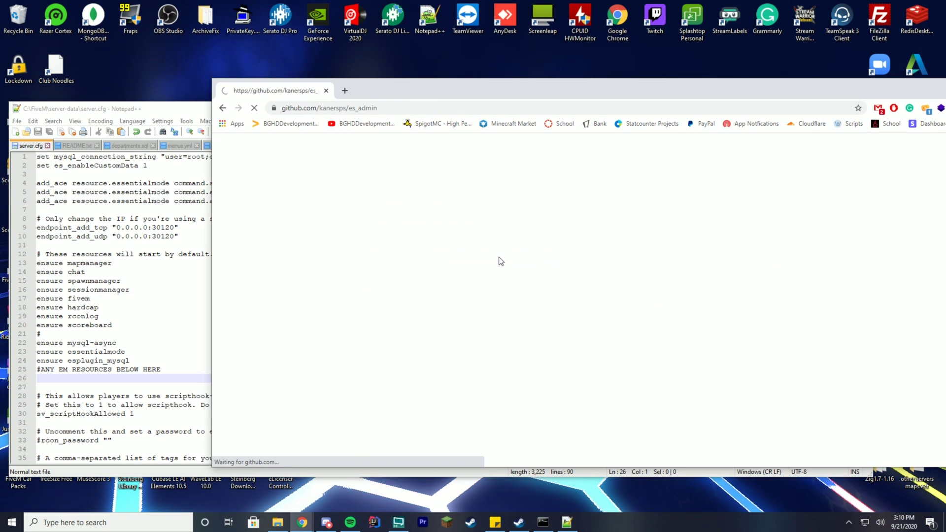
- Download the kanersps/es_admin repository as es_admin-master.zip
scroll(506, 253, down, 2)
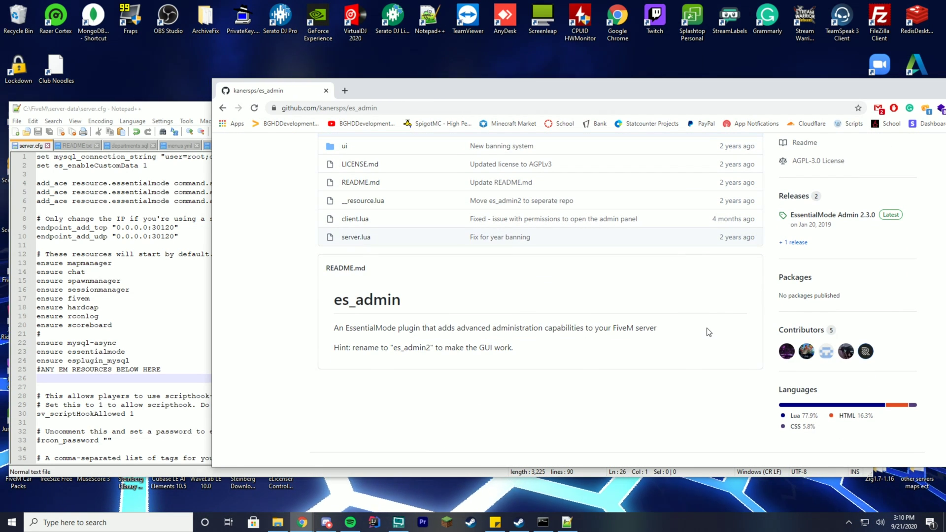
drag(391, 348, 423, 348)
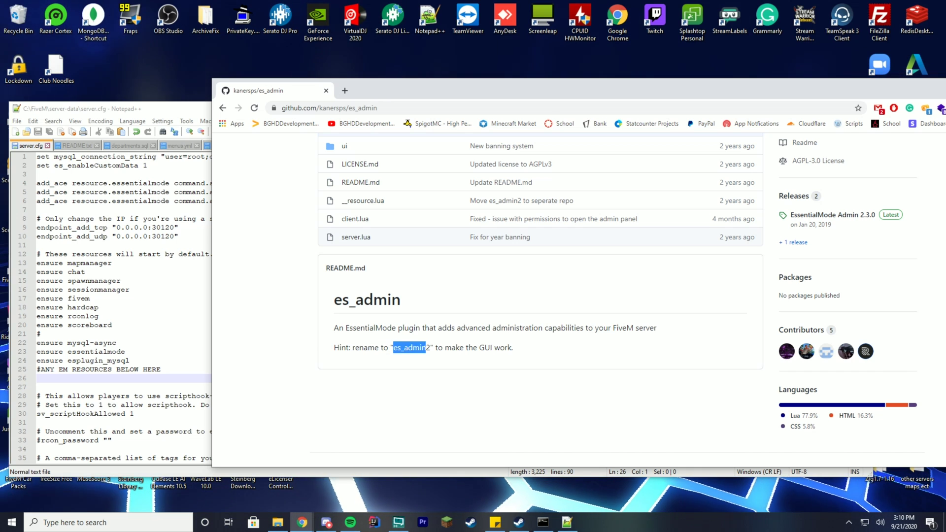
click(459, 364)
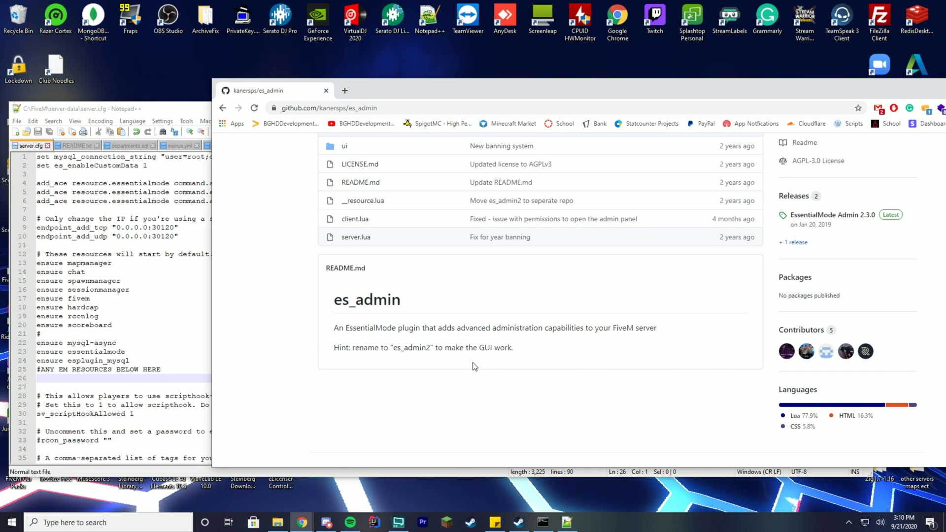
scroll(473, 367, up, 3)
click(728, 243)
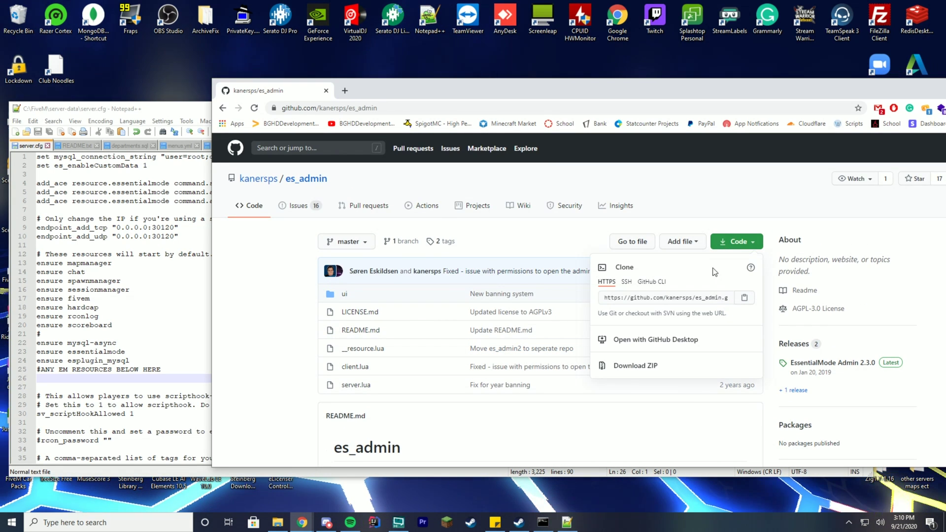
click(630, 367)
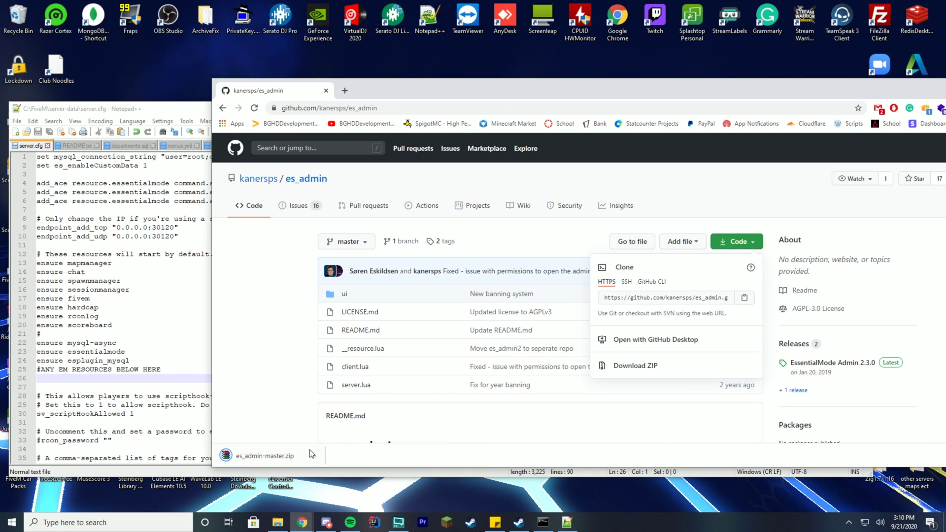
click(279, 522)
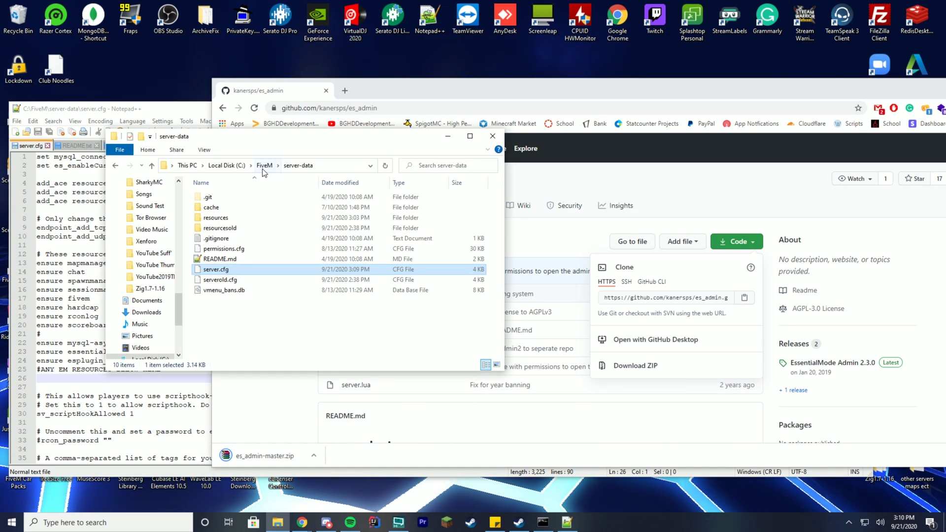
- Create a new folder named es_admin2 inside the server's resources folder
double_click(217, 217)
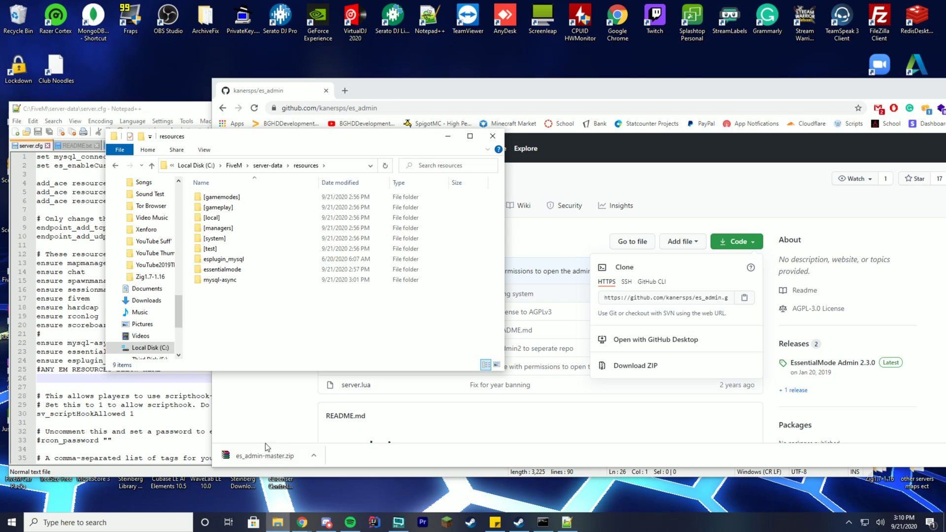
click(262, 453)
drag(184, 64, 562, 106)
click(279, 522)
right_click(258, 319)
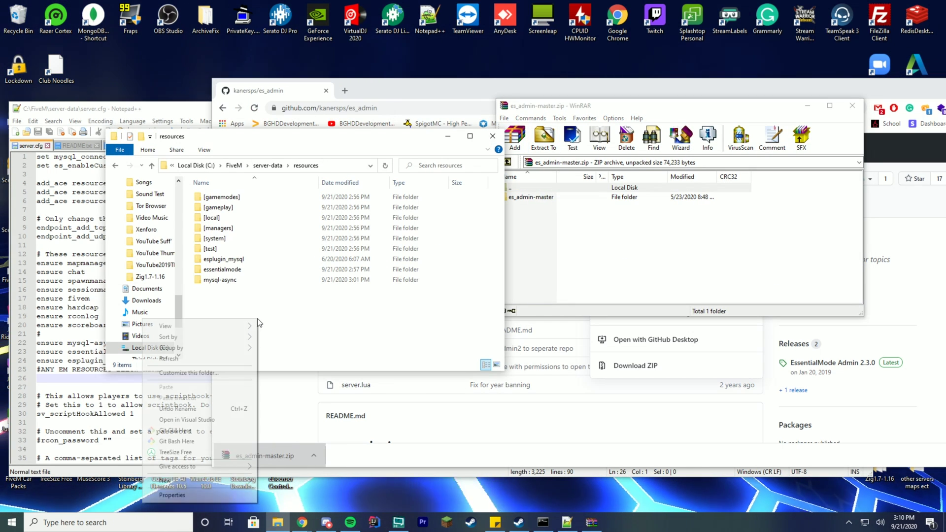
mouse_move(186, 480)
click(294, 424)
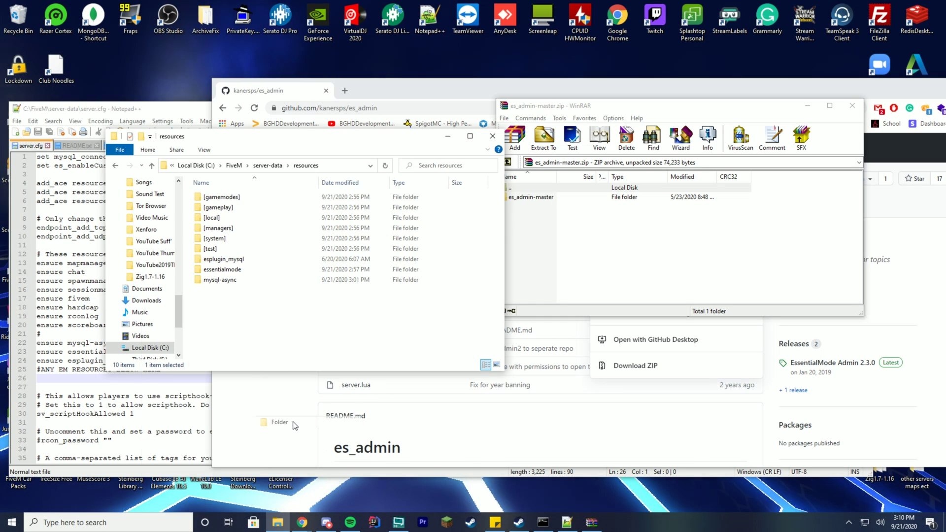
text(es_)
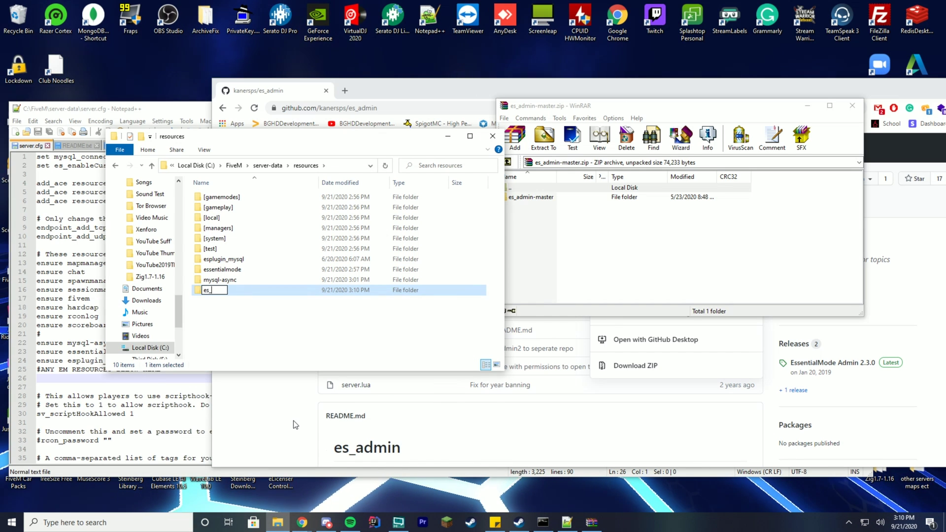
text(admin2)
key(Return)
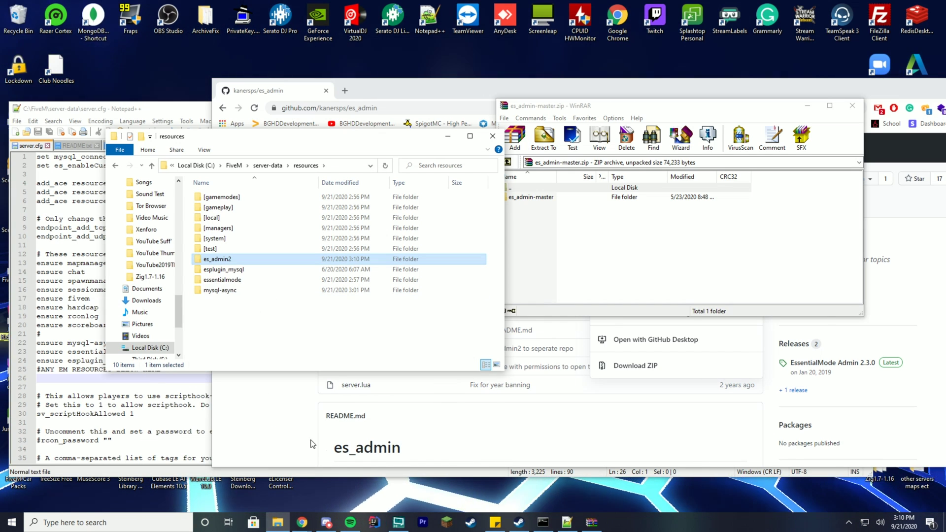
- Copy the six es_admin-master files from the ZIP archive into the es_admin2 folder
click(311, 444)
scroll(334, 408, down, 4)
drag(209, 285, 503, 285)
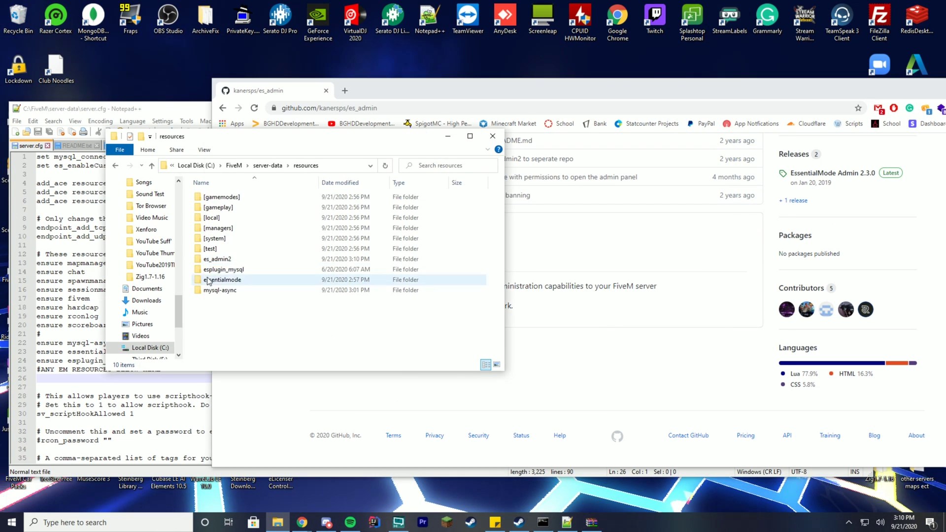
double_click(226, 259)
click(591, 522)
double_click(530, 197)
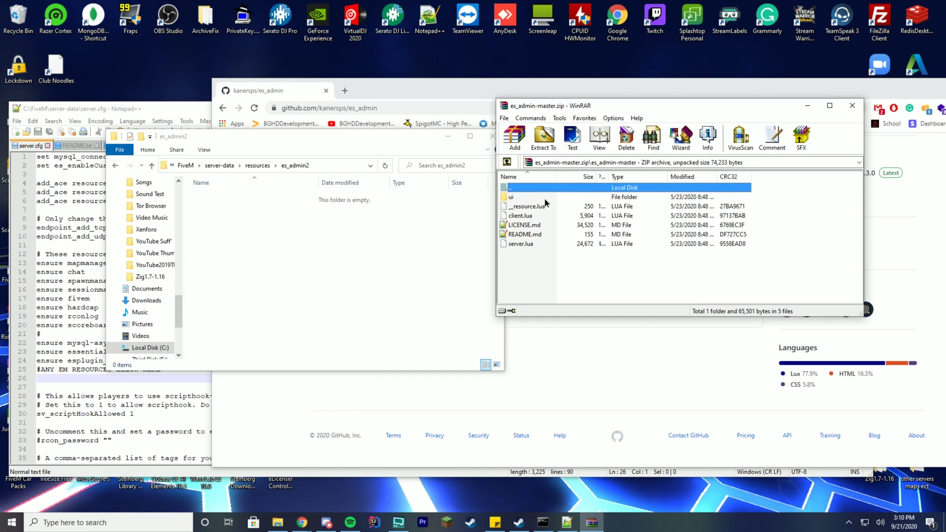
drag(530, 247, 308, 232)
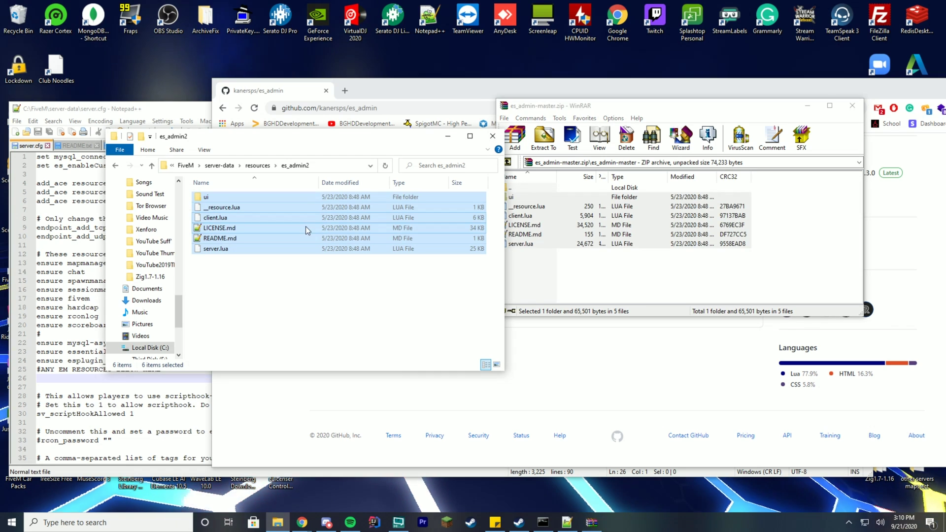
click(68, 360)
click(167, 379)
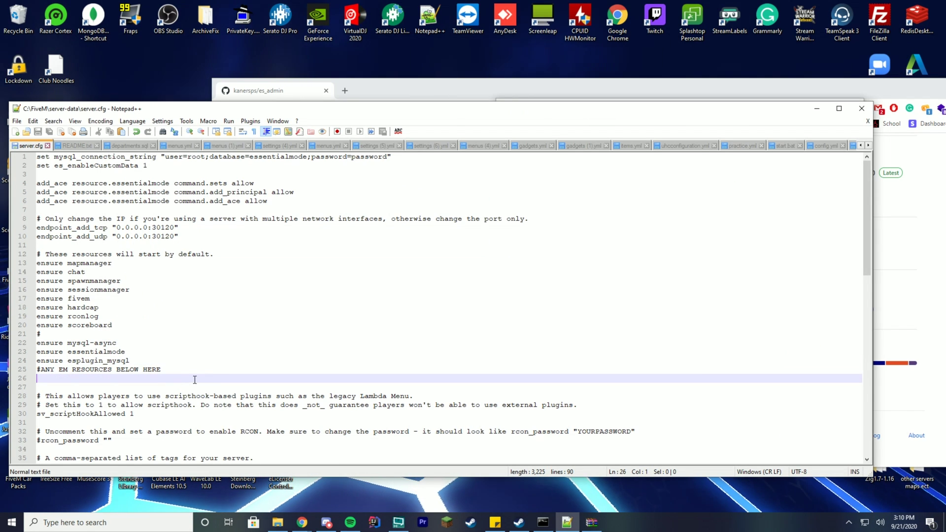
- Enter ensure es_admin2 on line 26 beneath the EM resources comment
text(ensure es_admin2)
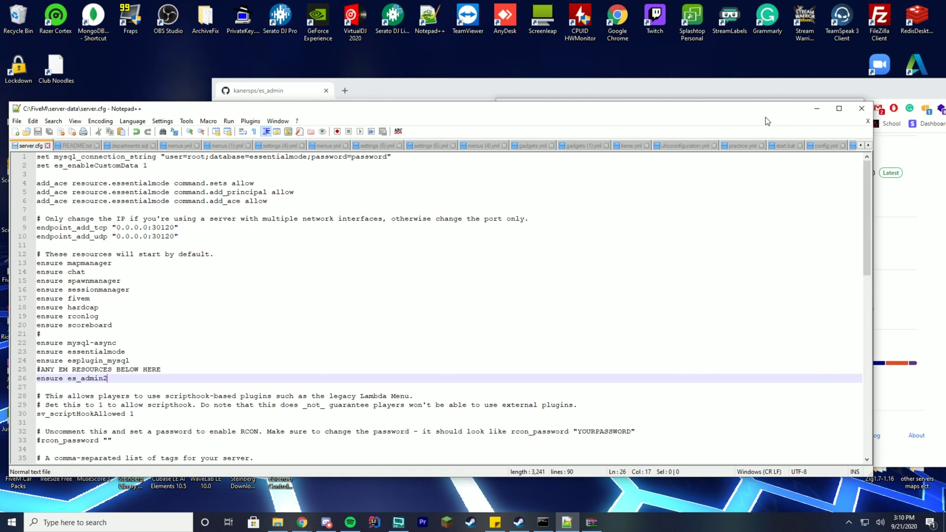
click(816, 108)
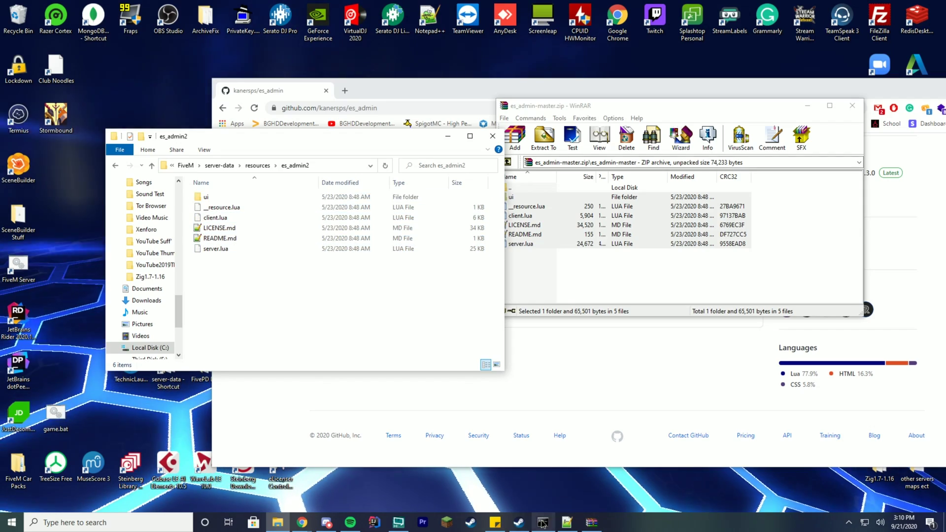
- Close the running FiveM server console and relaunch it from the desktop shortcut
click(542, 522)
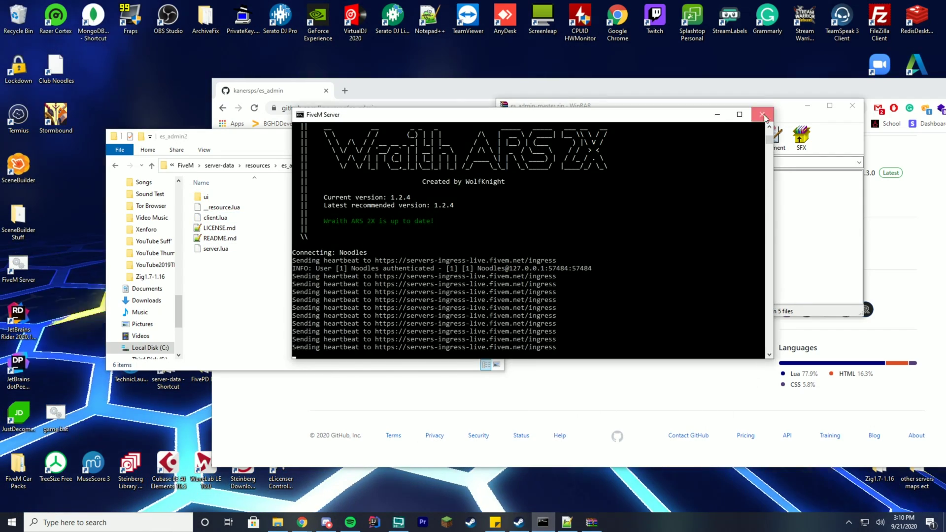
click(762, 114)
double_click(30, 272)
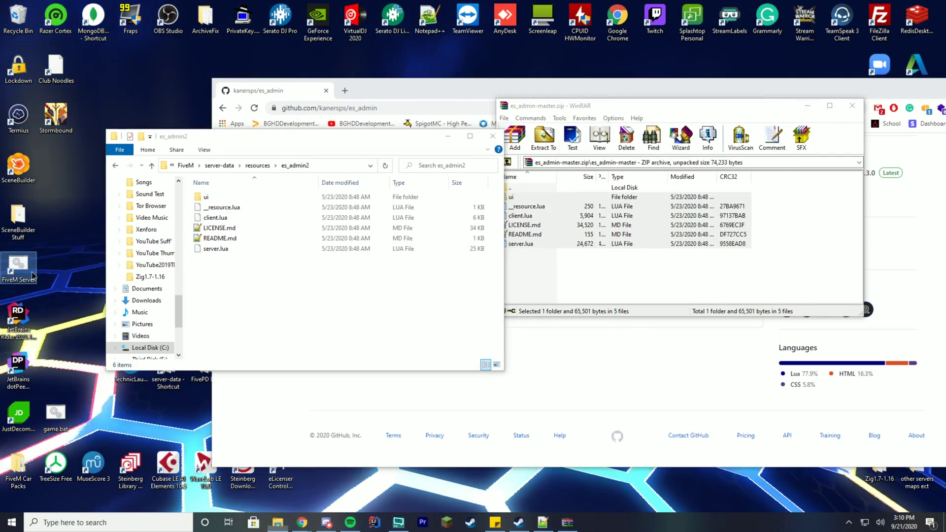